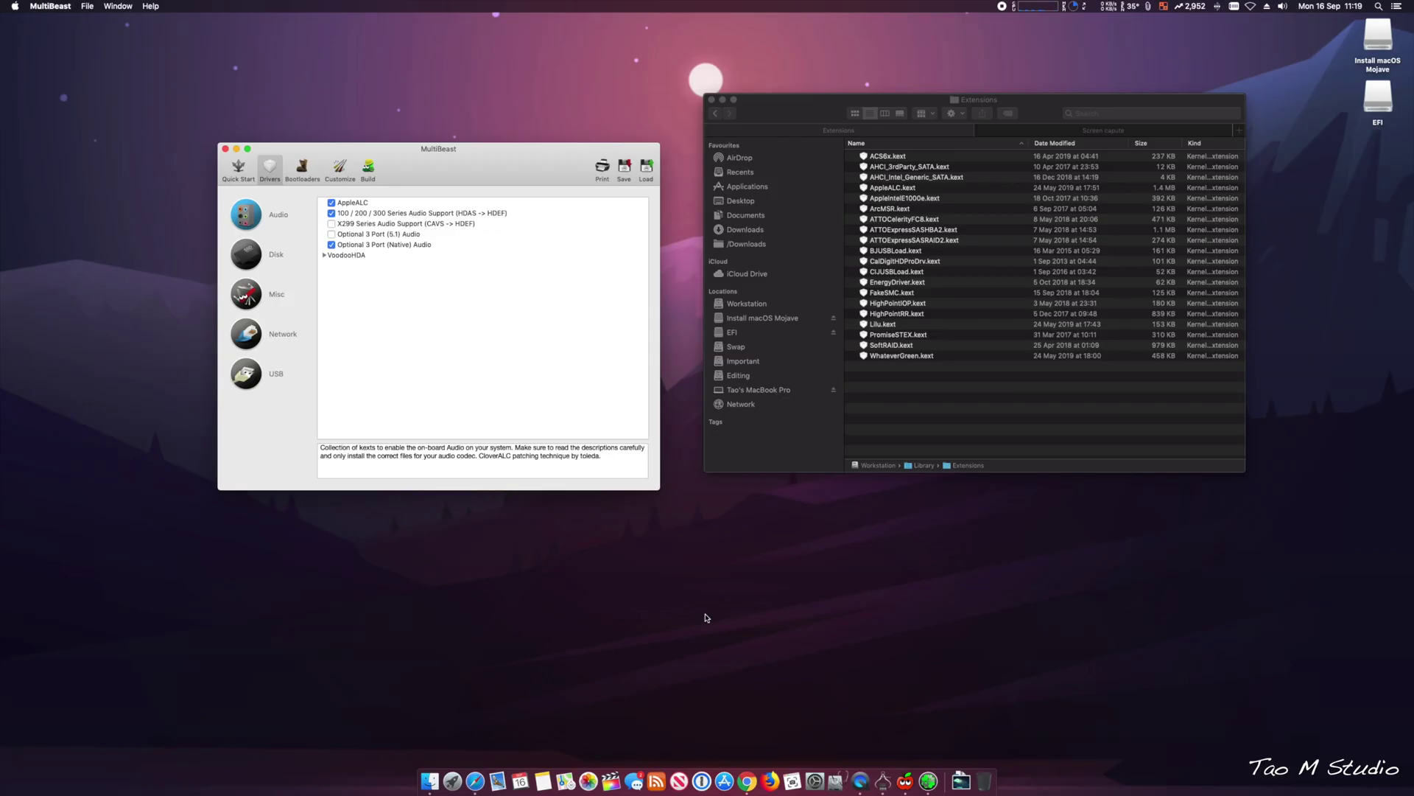
Review the Disk, Misc, Intel Network and USB kexts, then show Clover UEFI bootloader options
drag(427, 165, 390, 107)
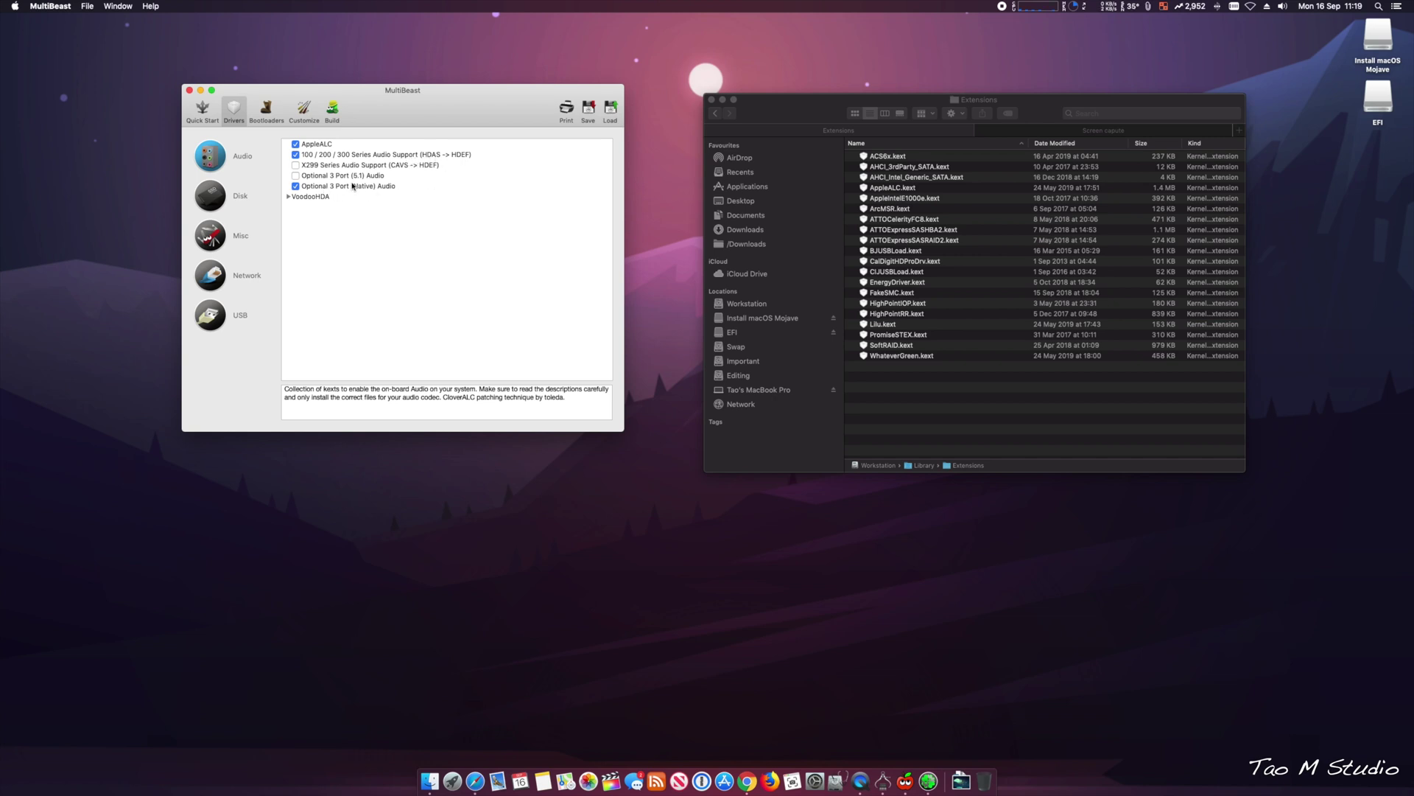
click(214, 196)
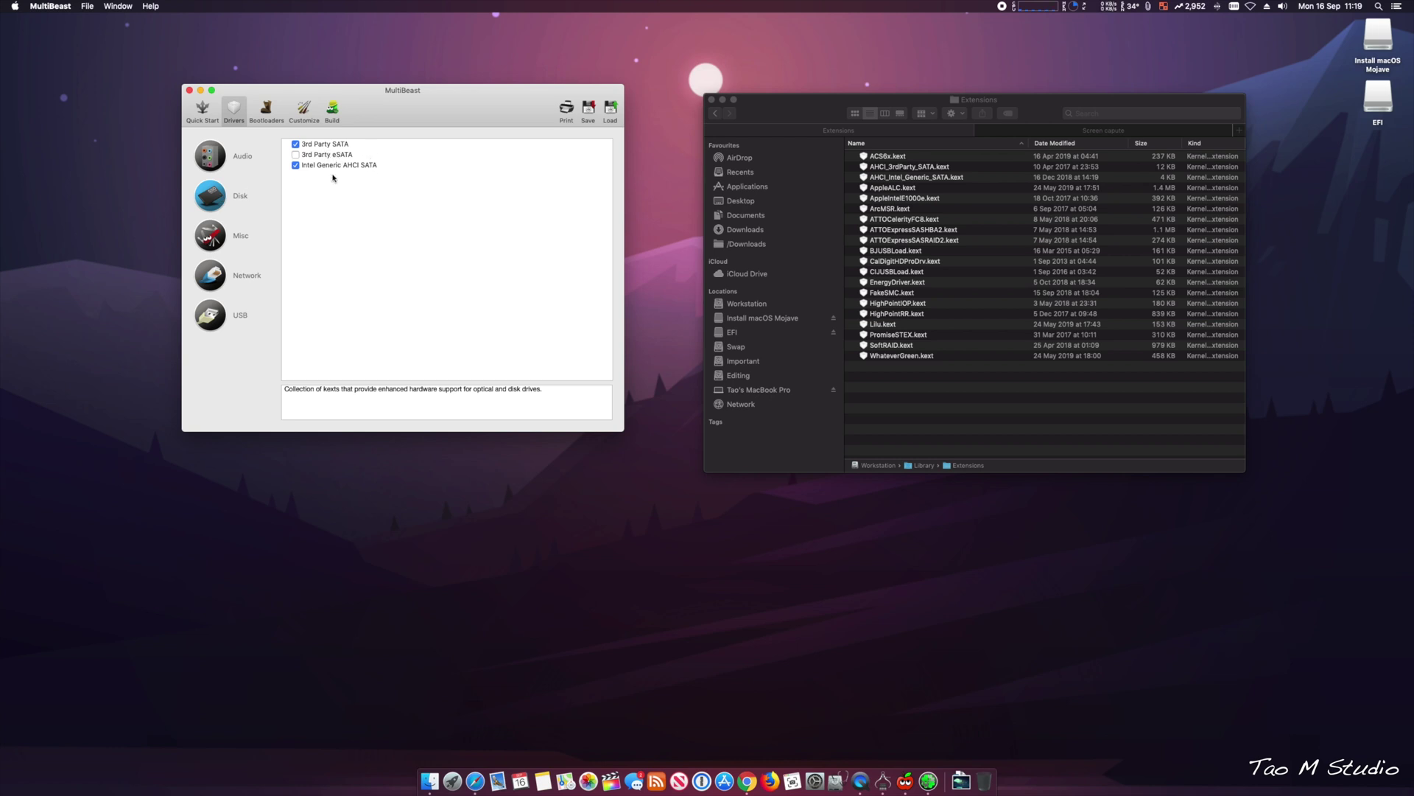
click(211, 241)
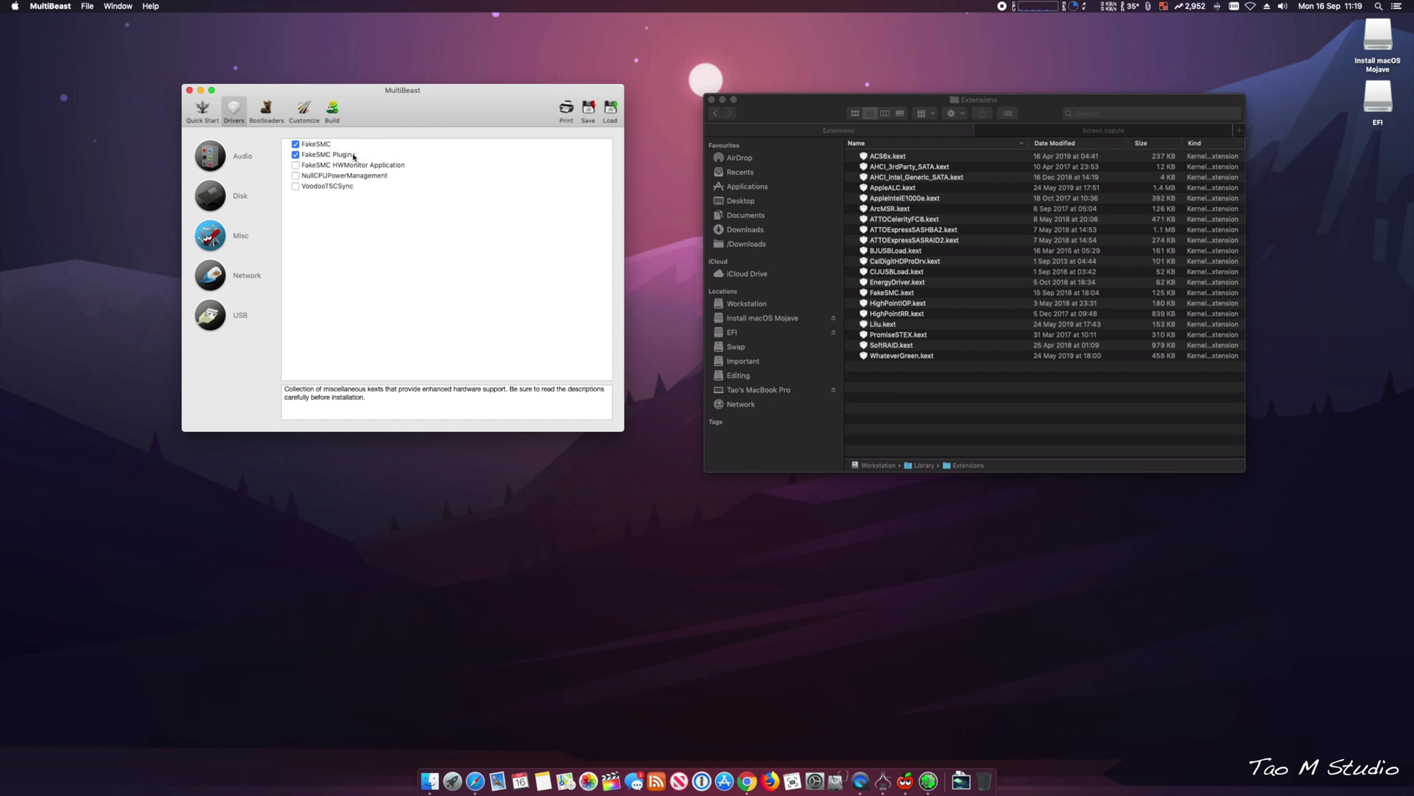
click(213, 272)
click(288, 165)
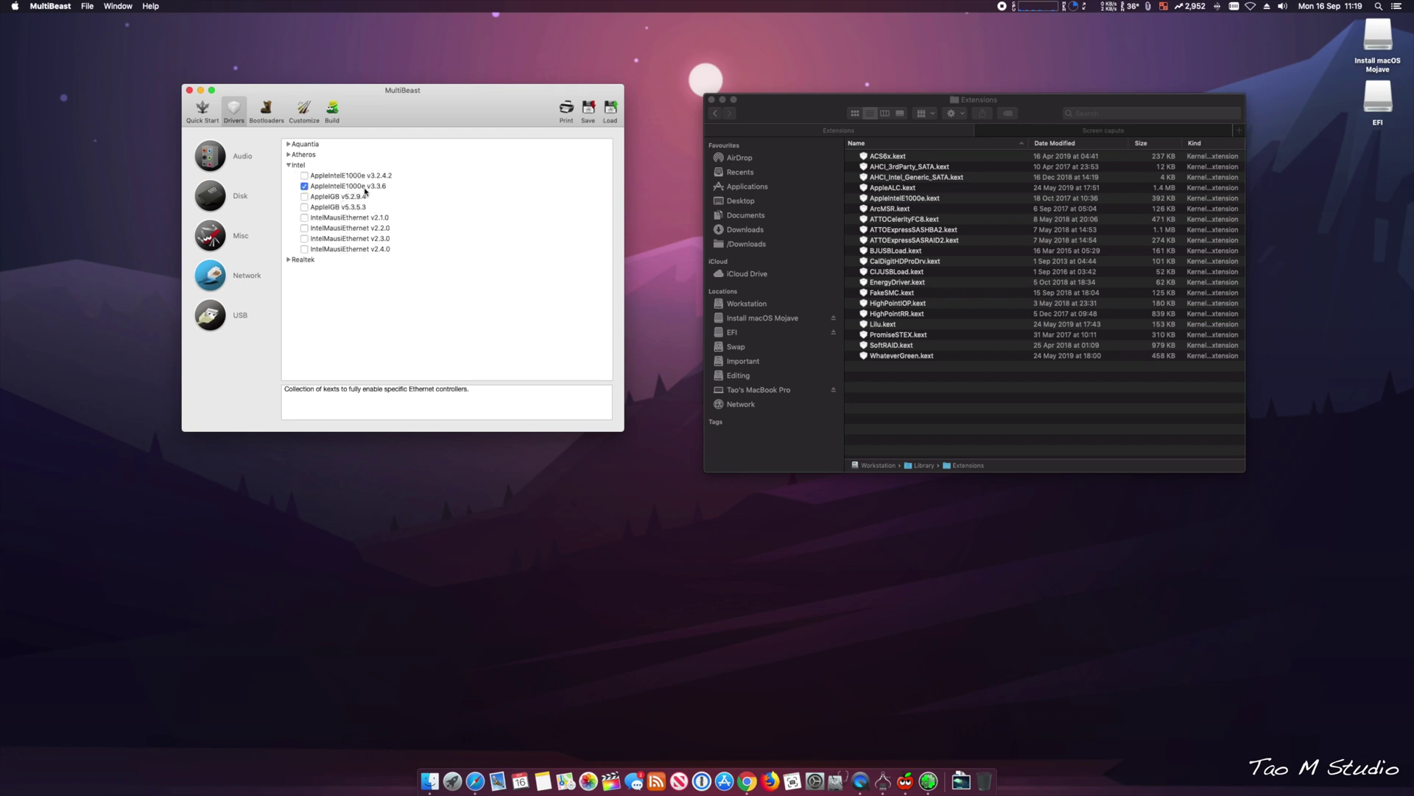
click(219, 314)
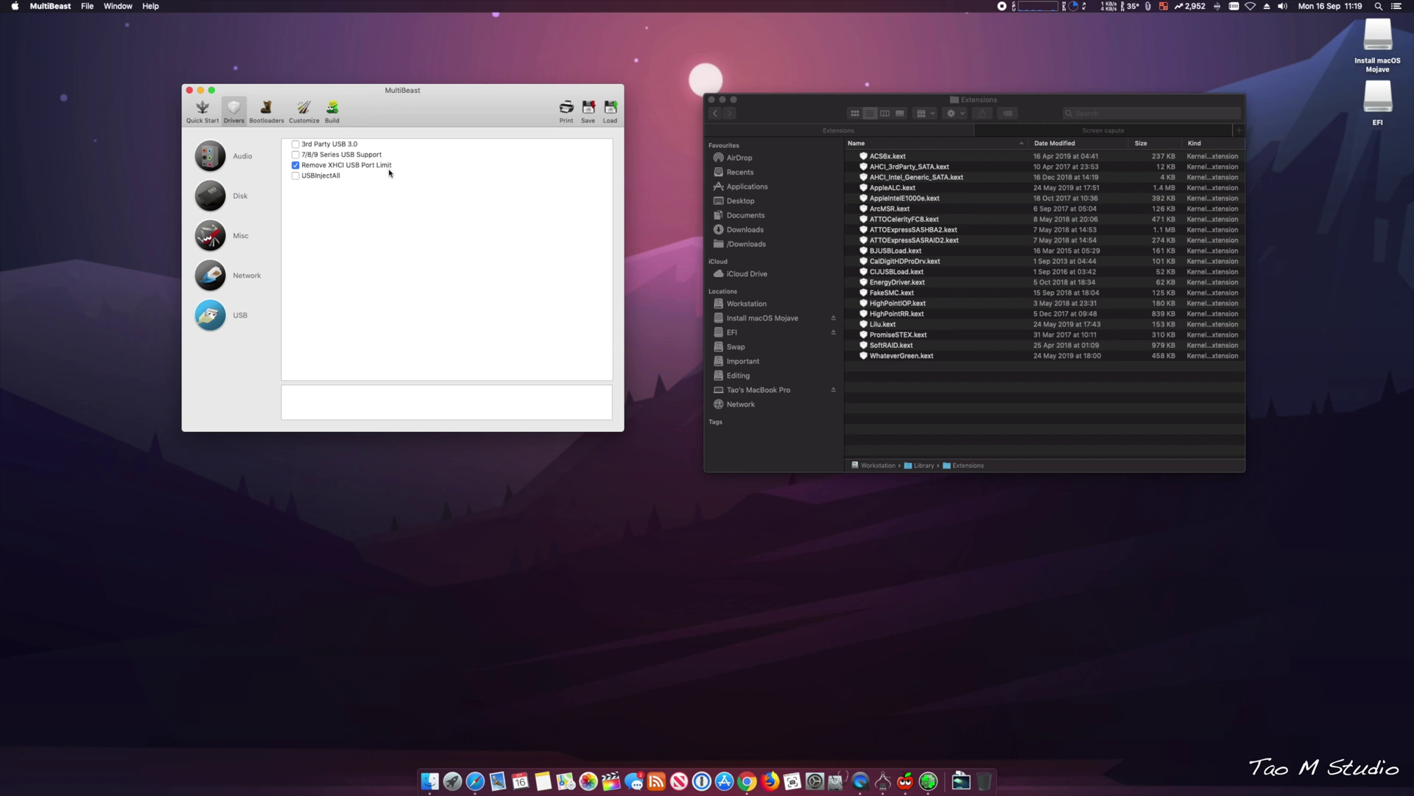
click(267, 109)
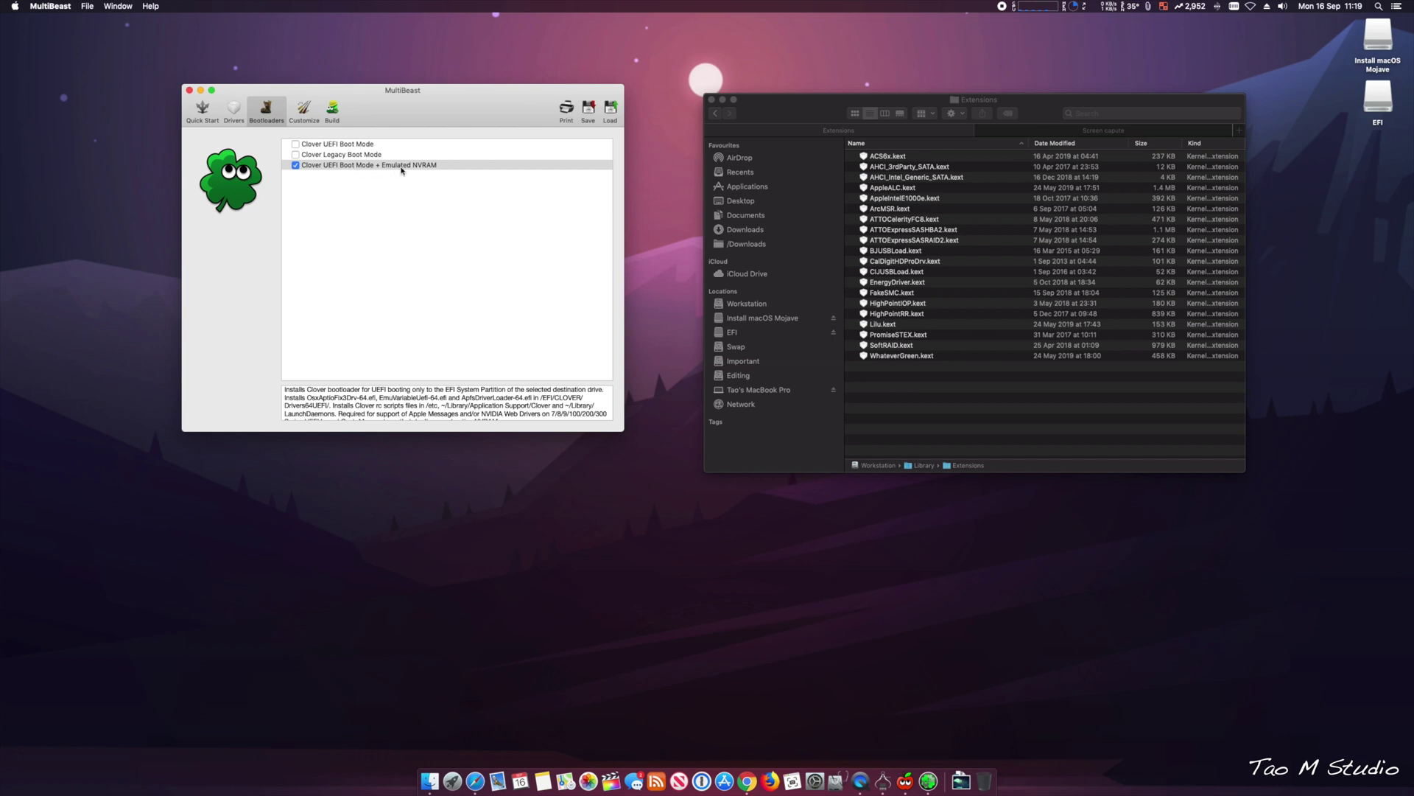
Keep Core Graphics Fixup AKA WhateverGreen ticked in Graphics Configuration
click(304, 111)
click(210, 155)
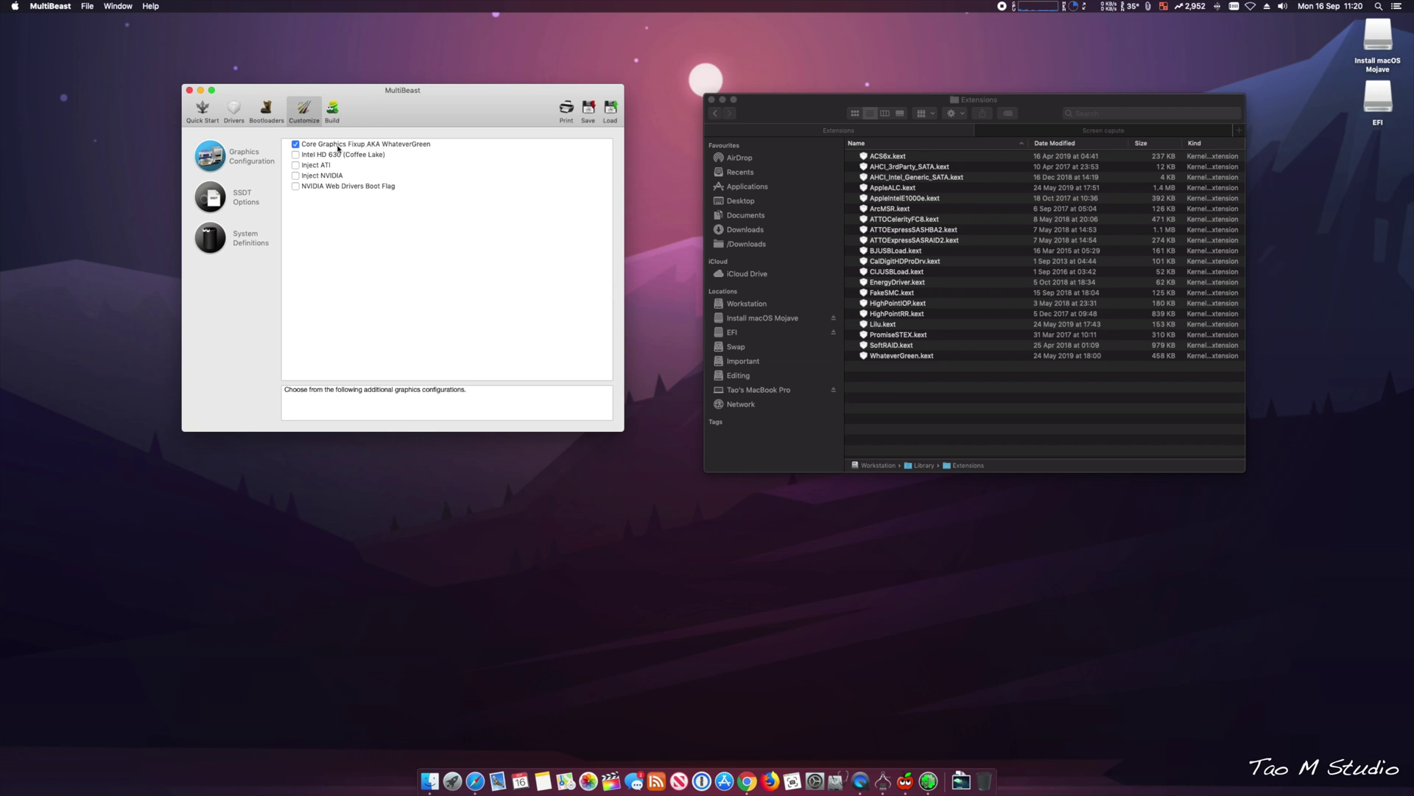
click(401, 146)
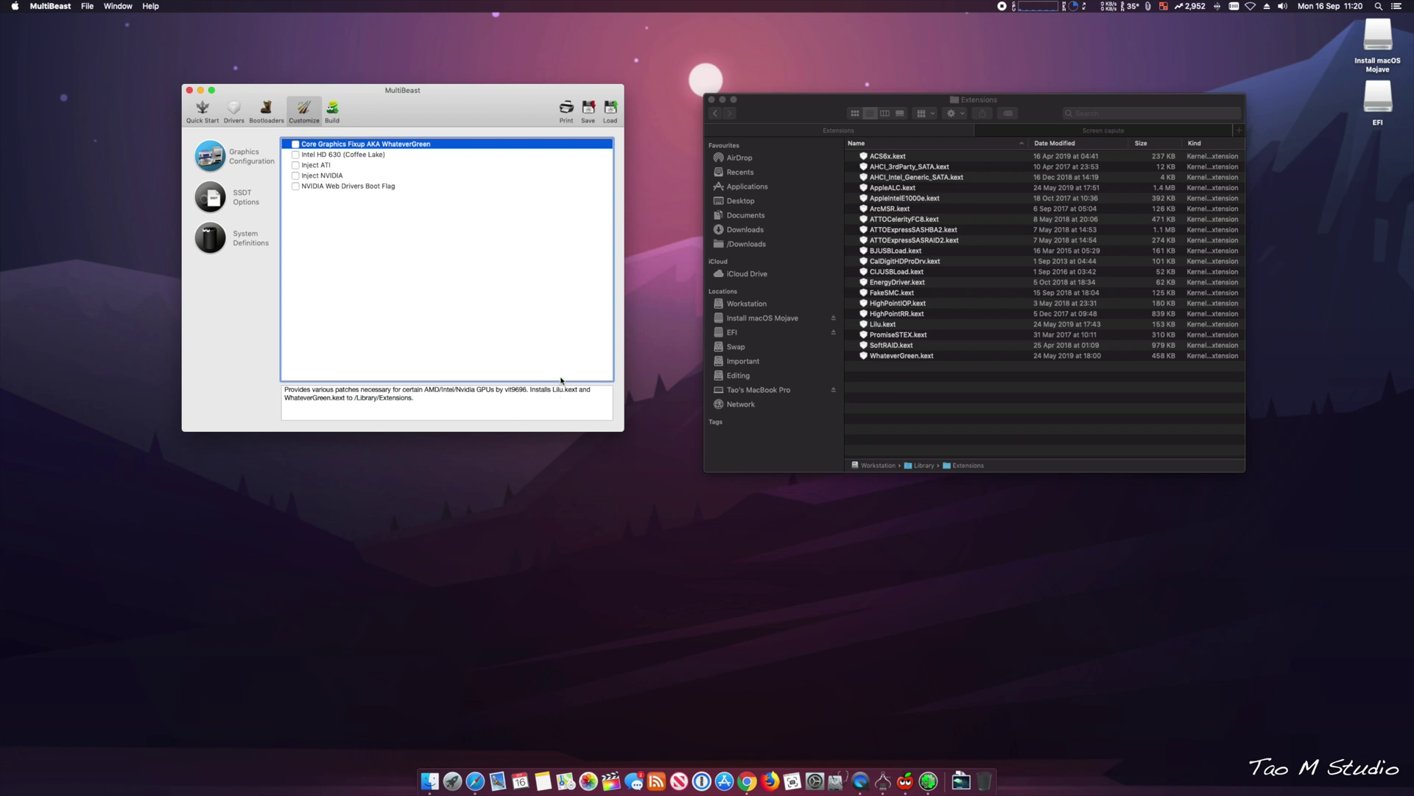
click(295, 145)
Check SSDT options, keep iMac 19,2 as system definition, and view the Build summary
click(218, 203)
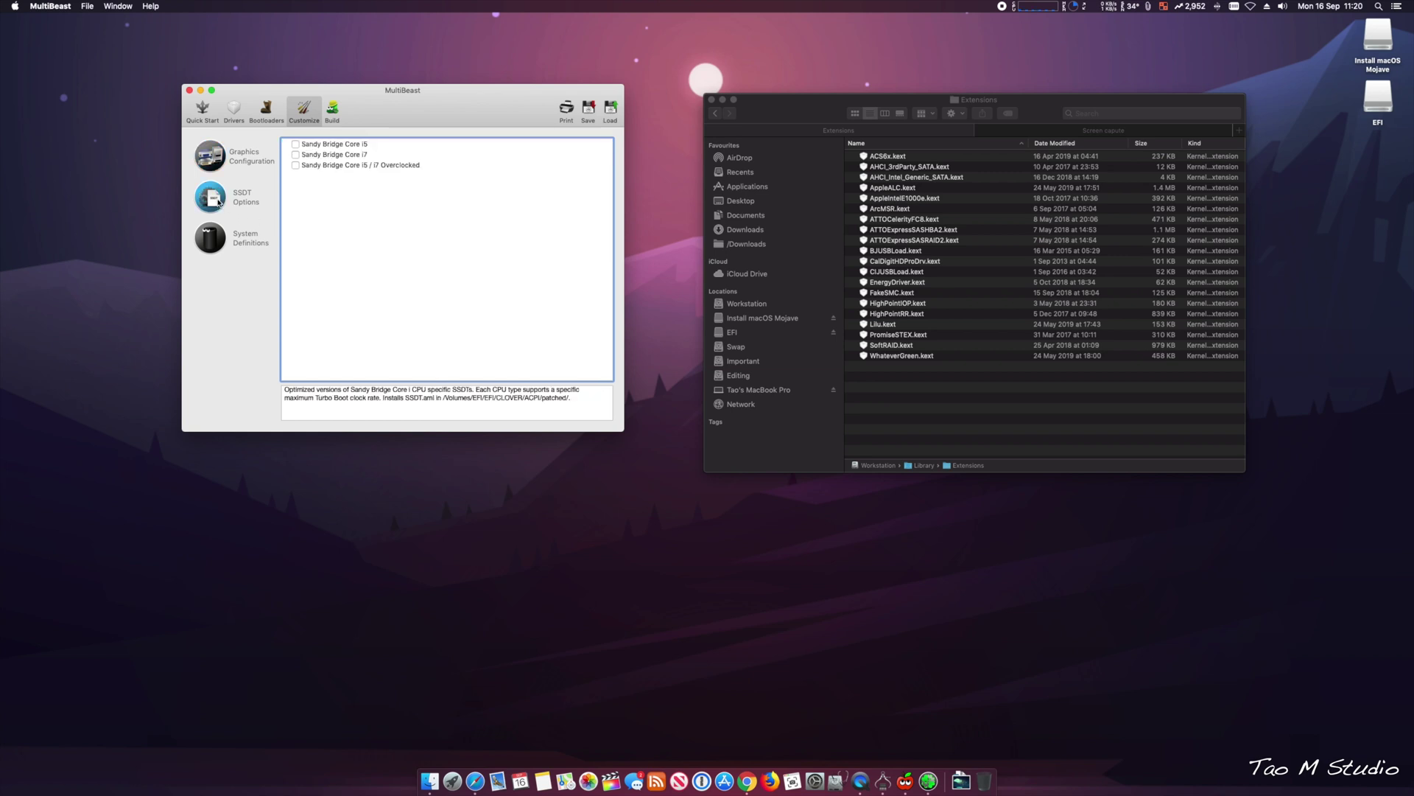
click(215, 240)
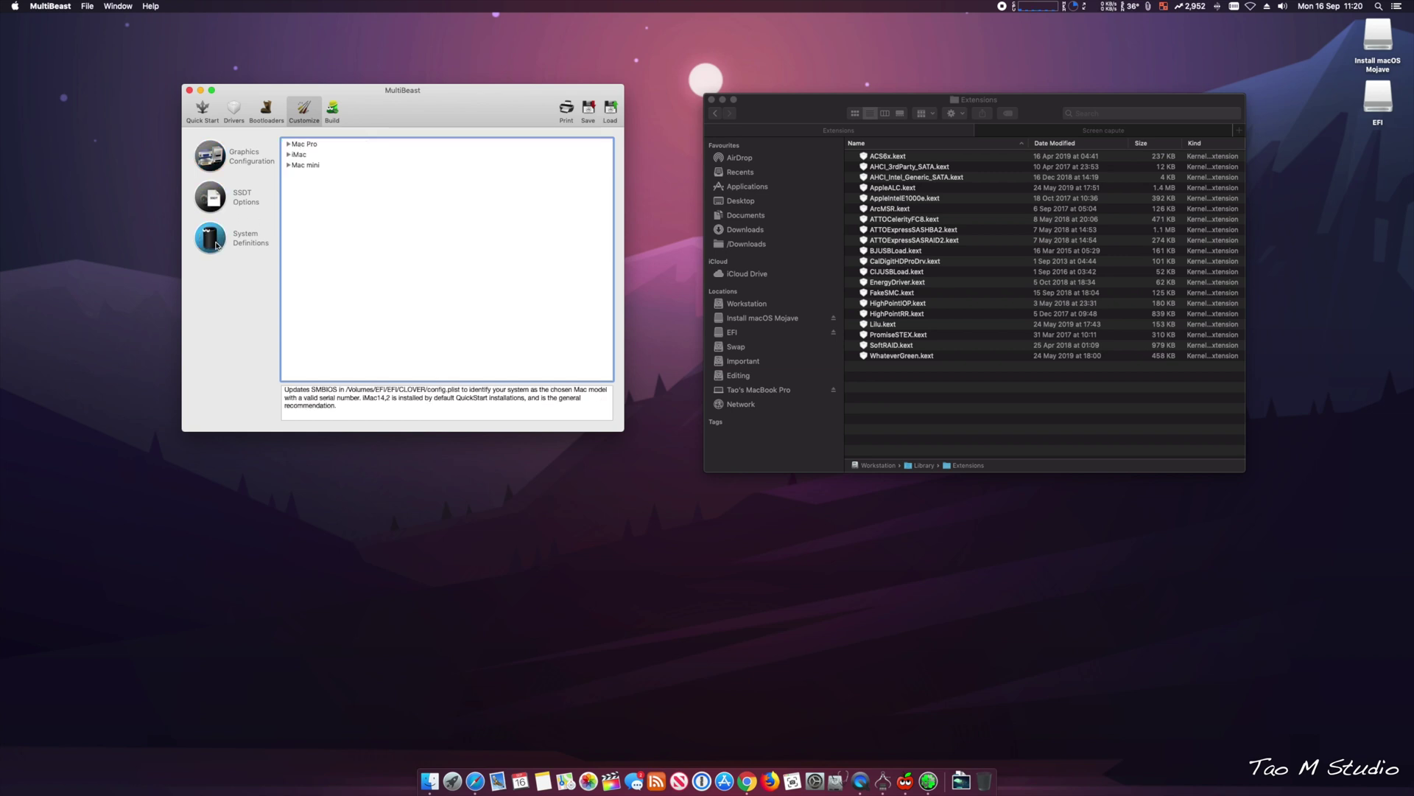
click(288, 155)
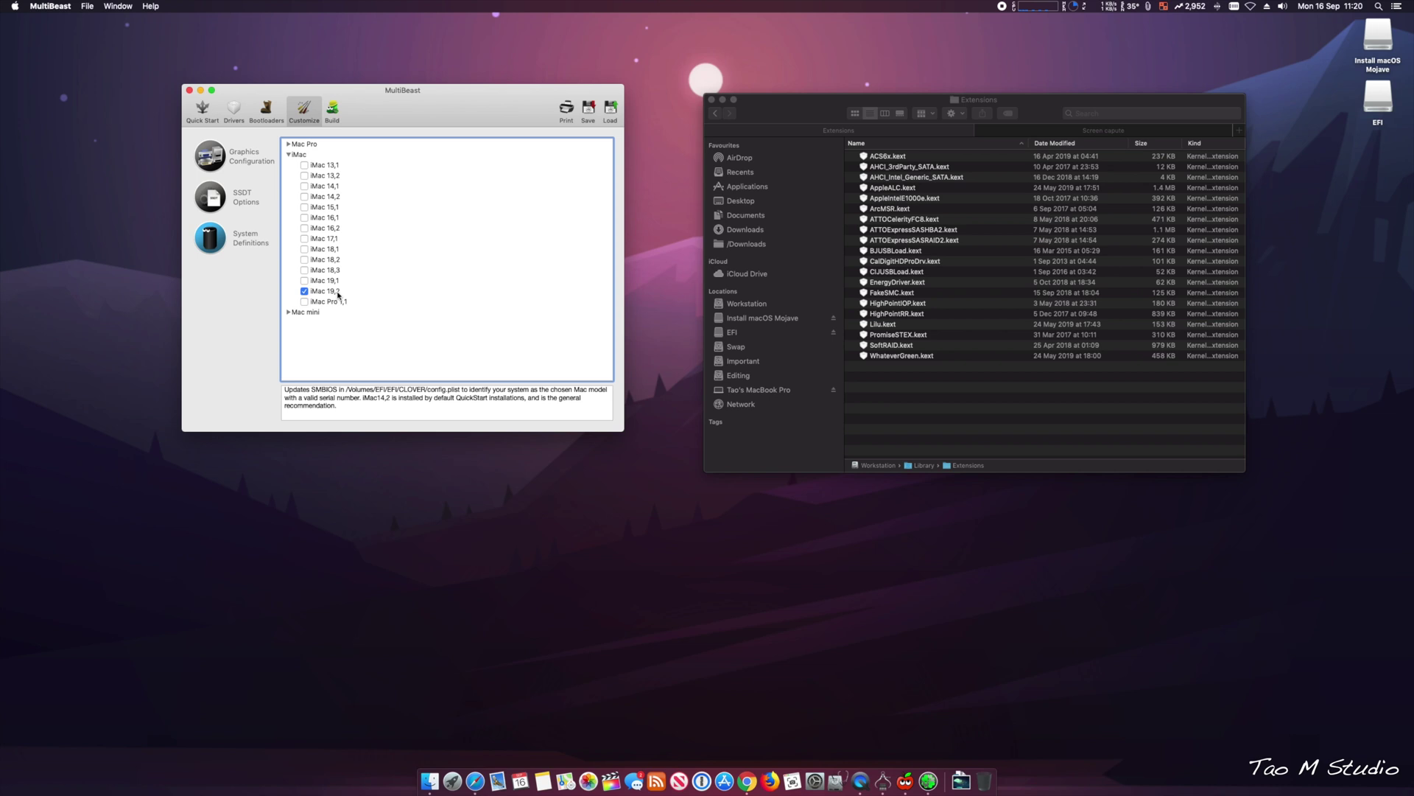
click(332, 110)
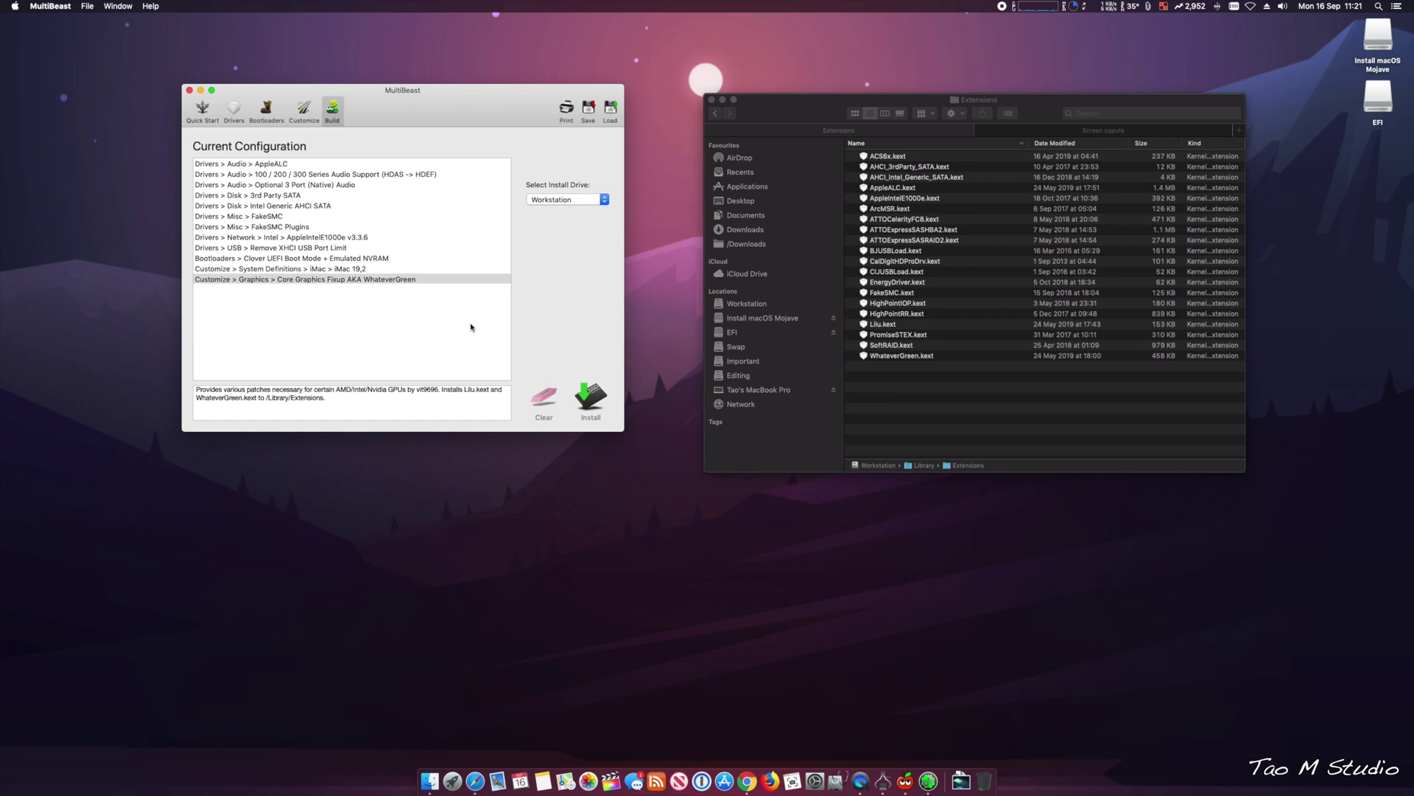
Select all the kexts in the Finder Extensions folder, starting from WhateverGreen.kext
click(791, 119)
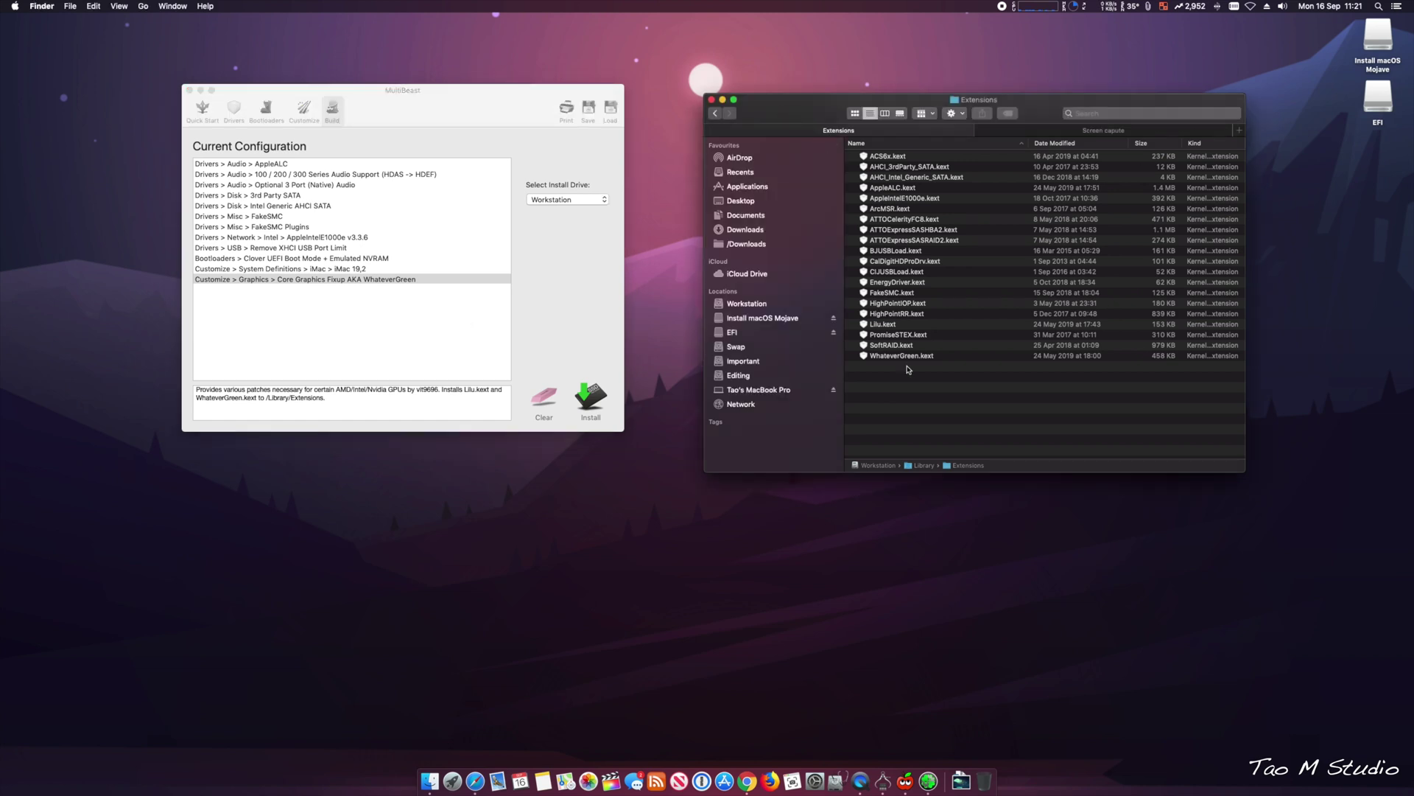
click(906, 355)
drag(906, 355, 921, 157)
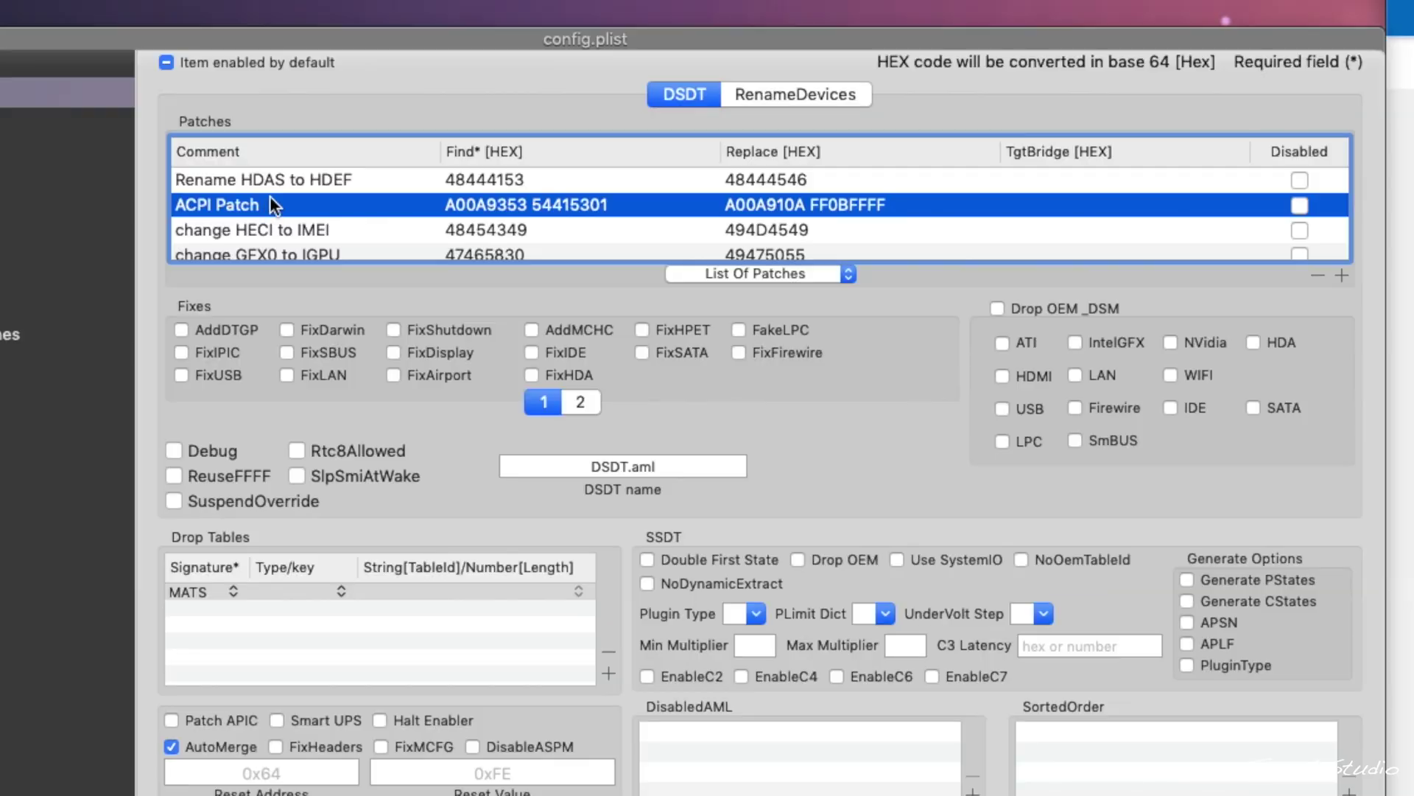
Inspect the ACPI rename patches HDAS to HDEF, HECI to IMEI, GFX0 to IGPU, PEGP to GFX0
click(333, 174)
click(340, 223)
scroll(340, 222, down, 1)
scroll(340, 223, down, 1)
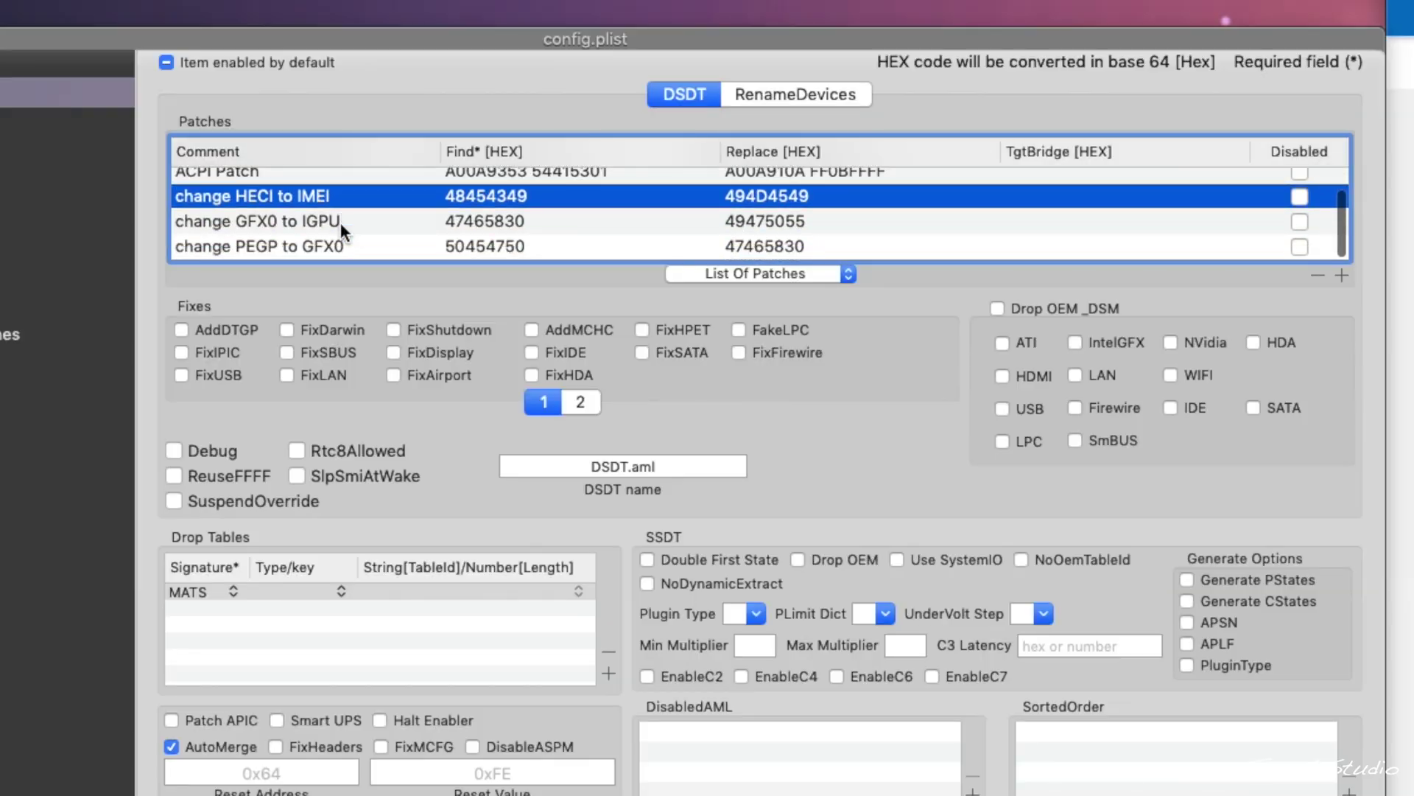
click(338, 221)
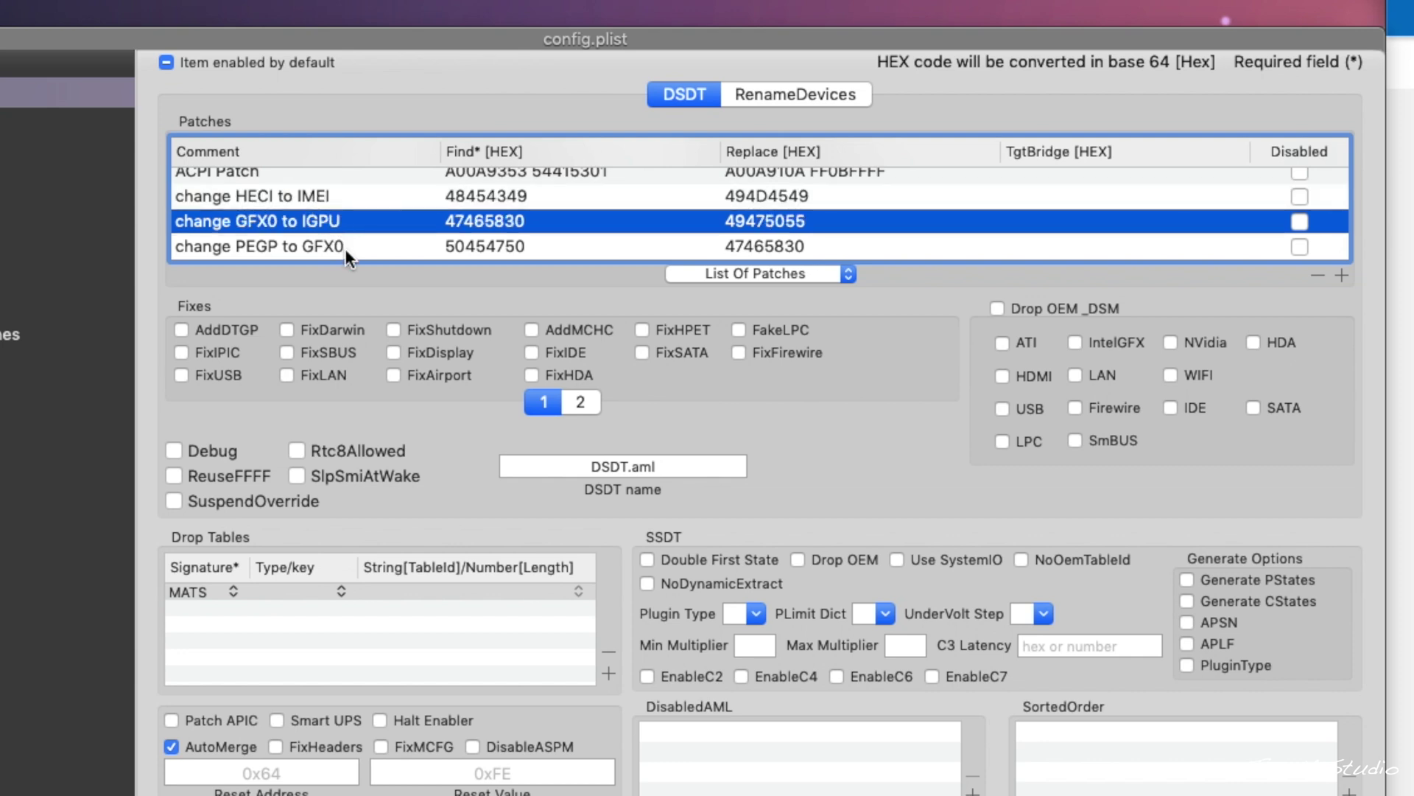
click(344, 248)
click(347, 223)
click(348, 246)
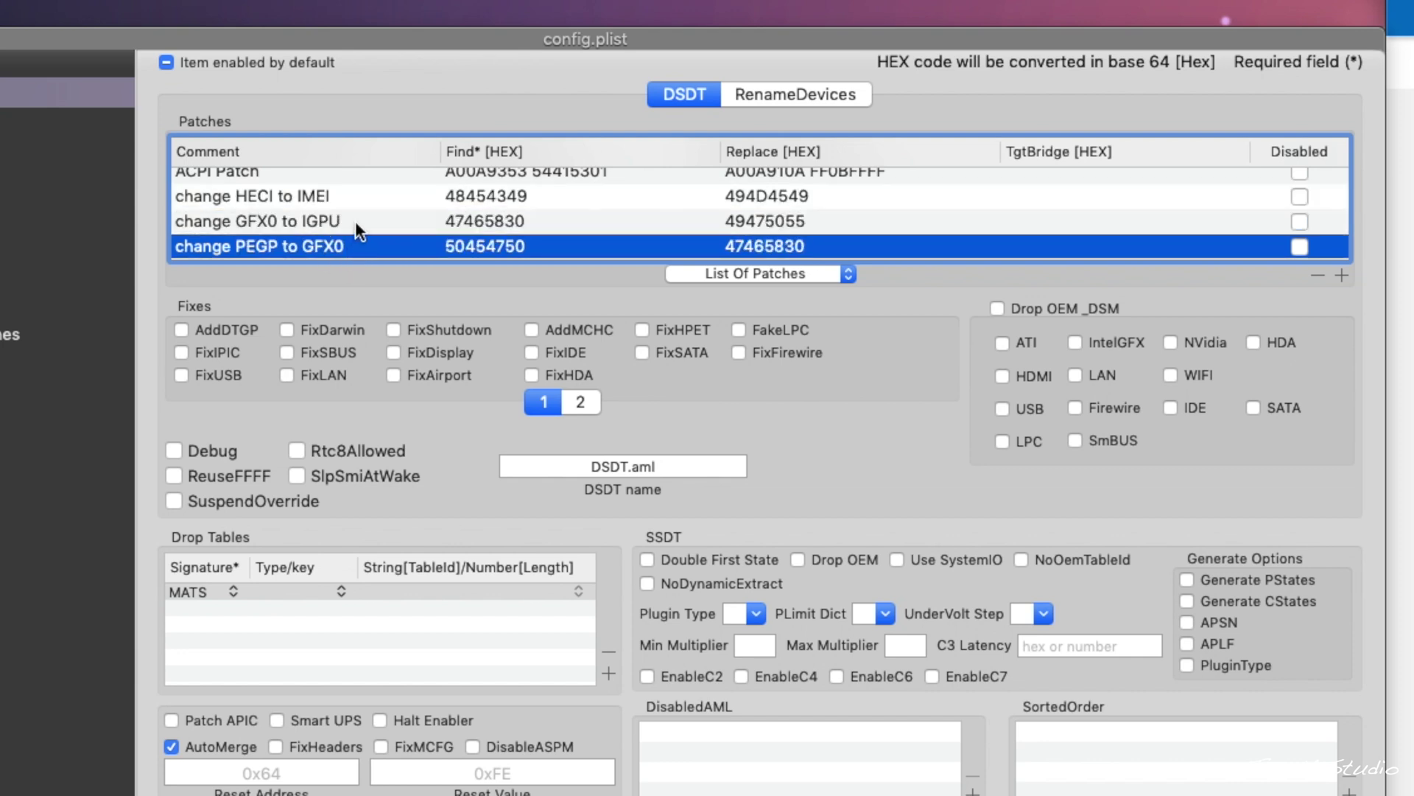
click(355, 220)
click(352, 246)
click(358, 218)
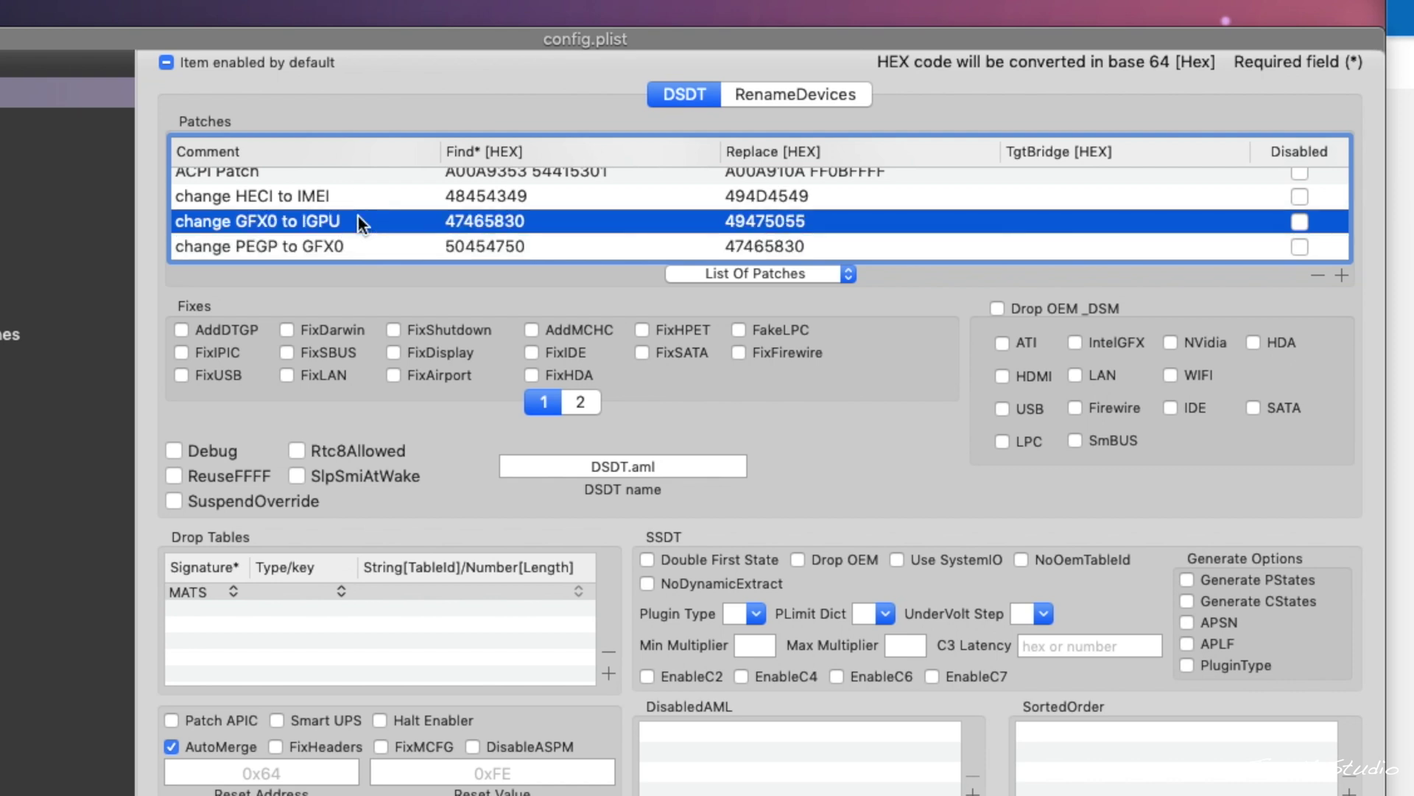
click(363, 240)
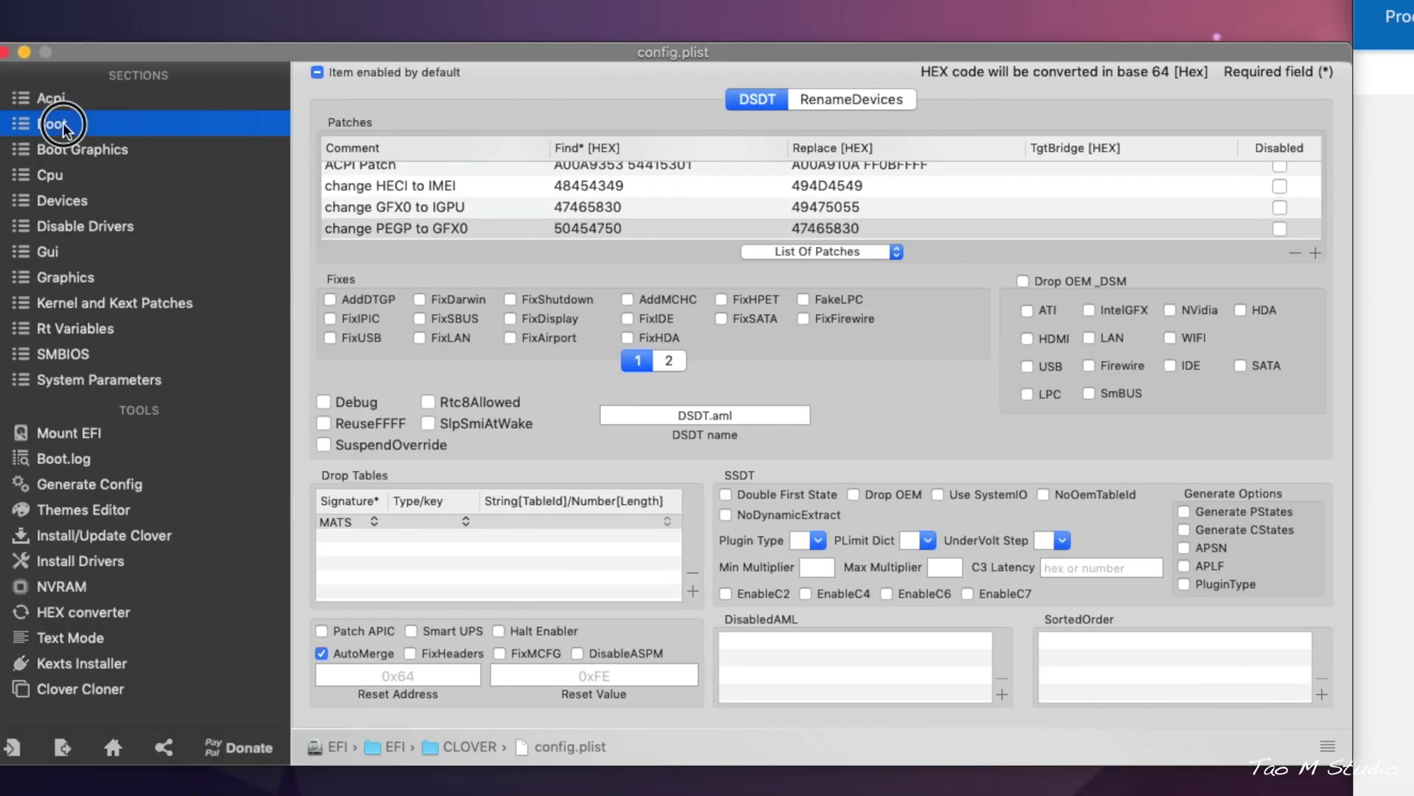
Show the Boot section and select the -disablegfxfirmware boot argument
click(70, 123)
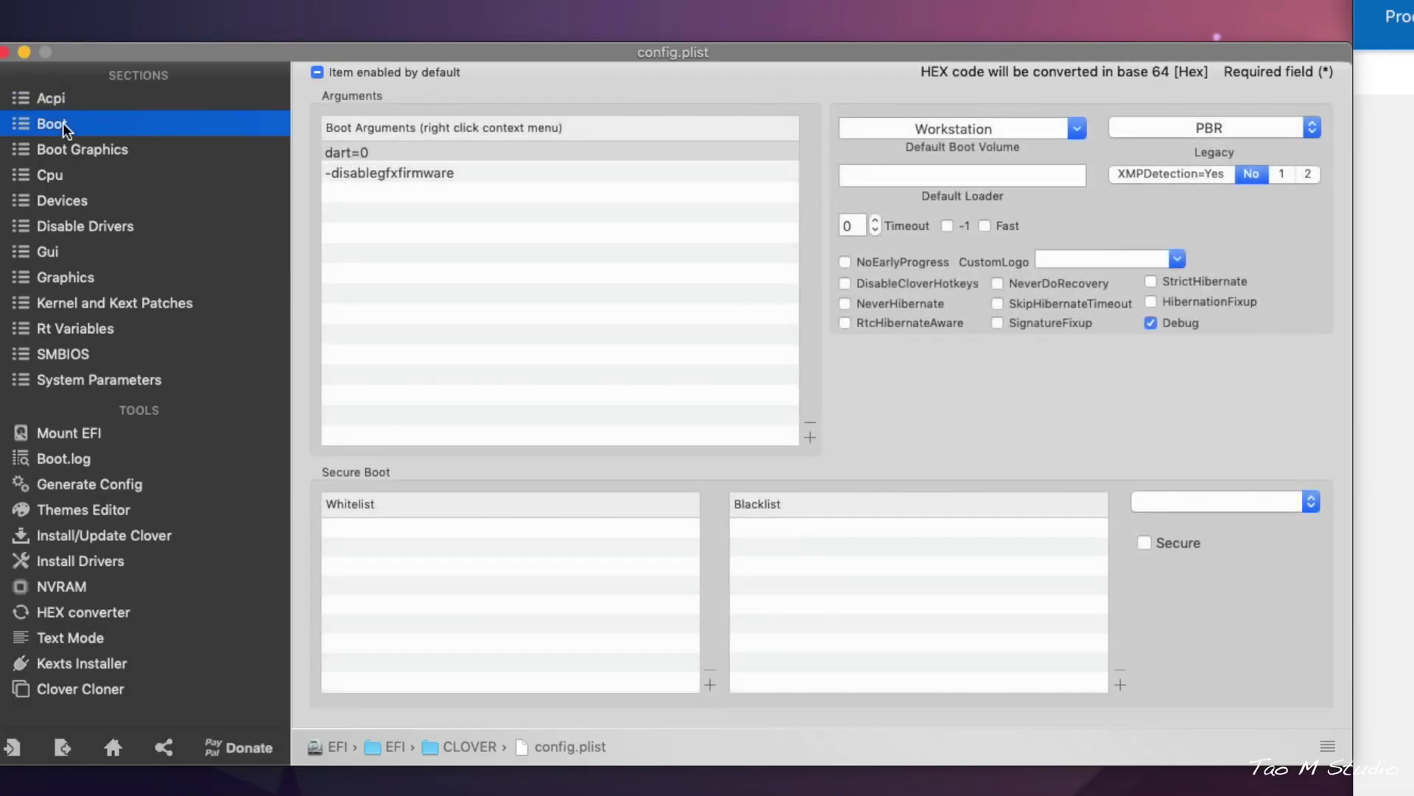
click(379, 180)
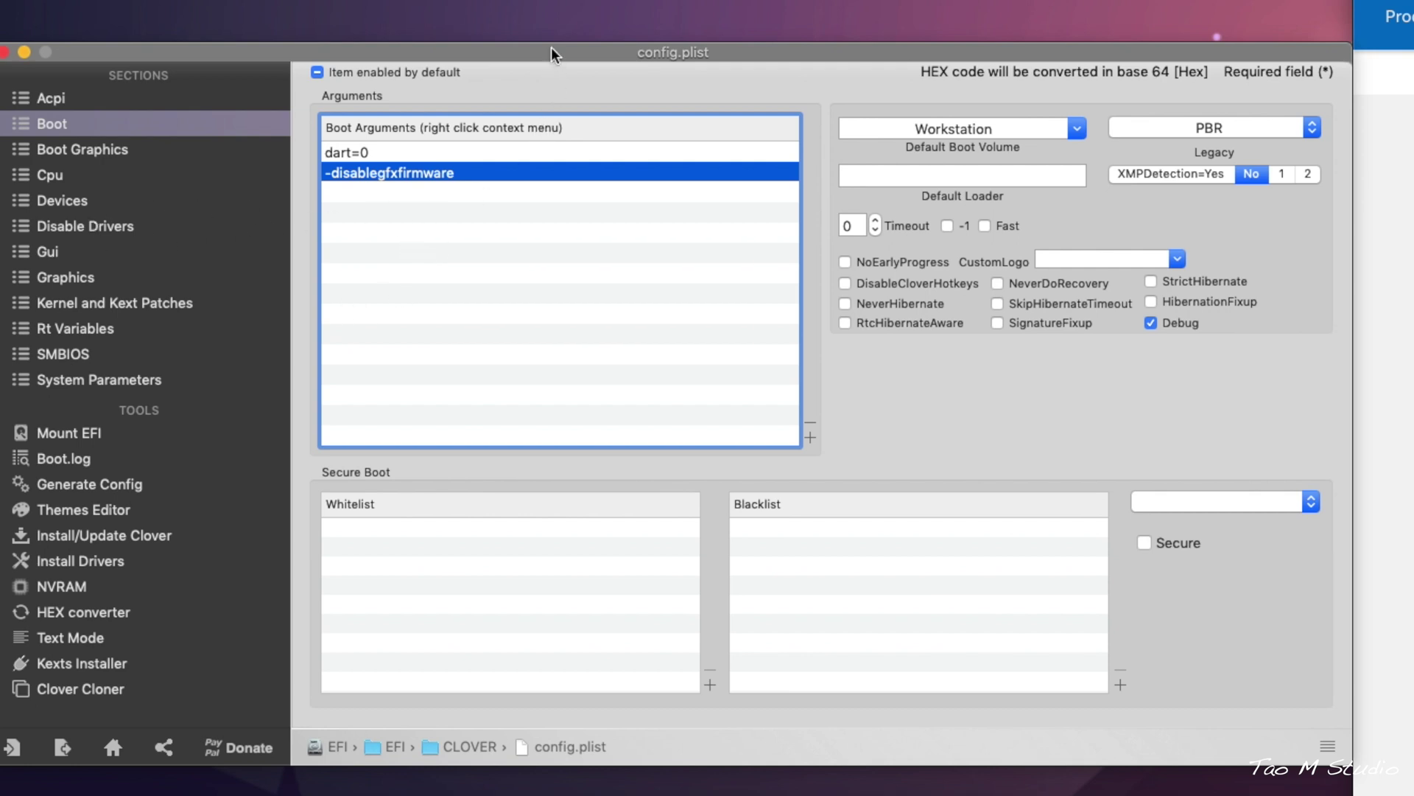
drag(551, 48, 550, 47)
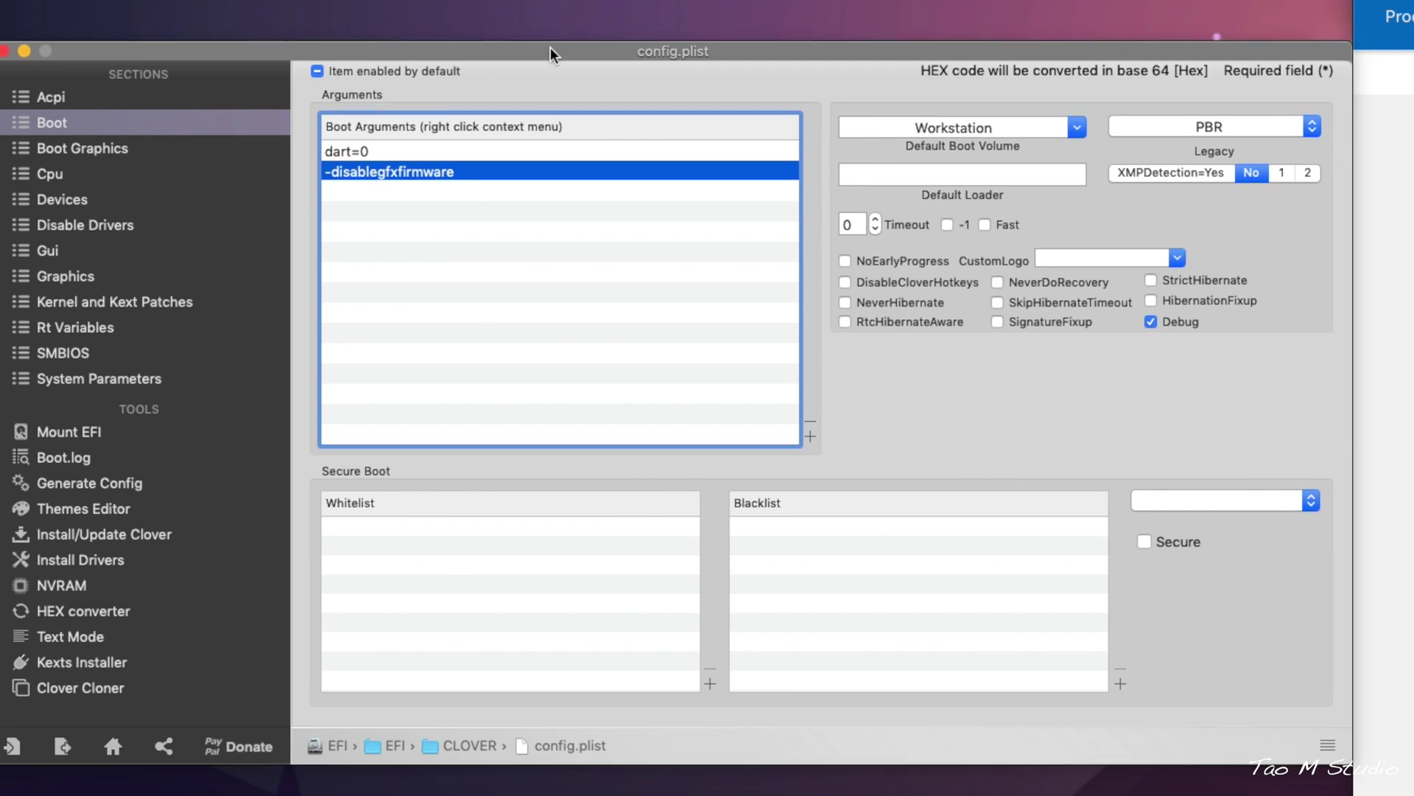
Check the IntelGFX fake ID in Devices, then view Graphics showing ig-platform-id 0x3E920003
click(90, 212)
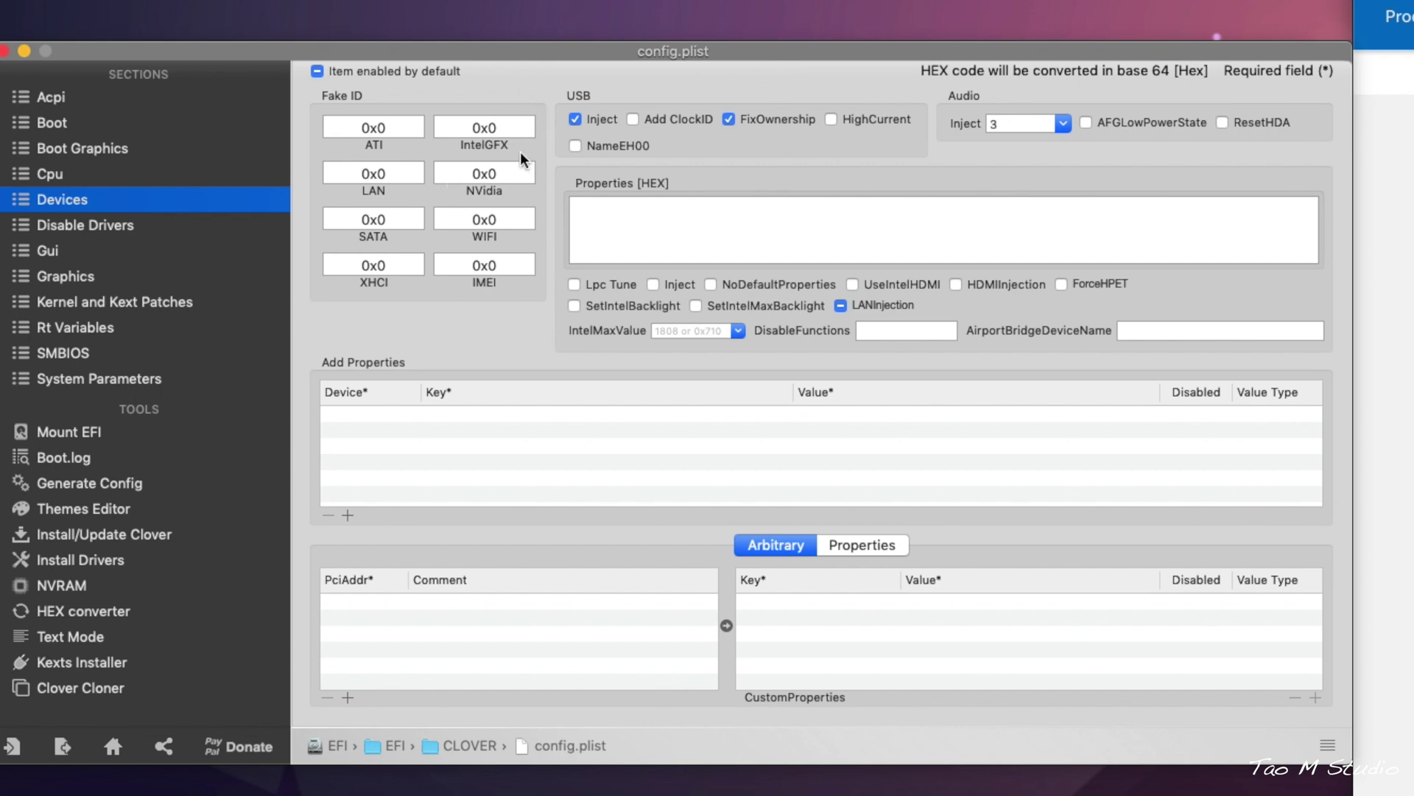
mouse_move(489, 153)
click(66, 277)
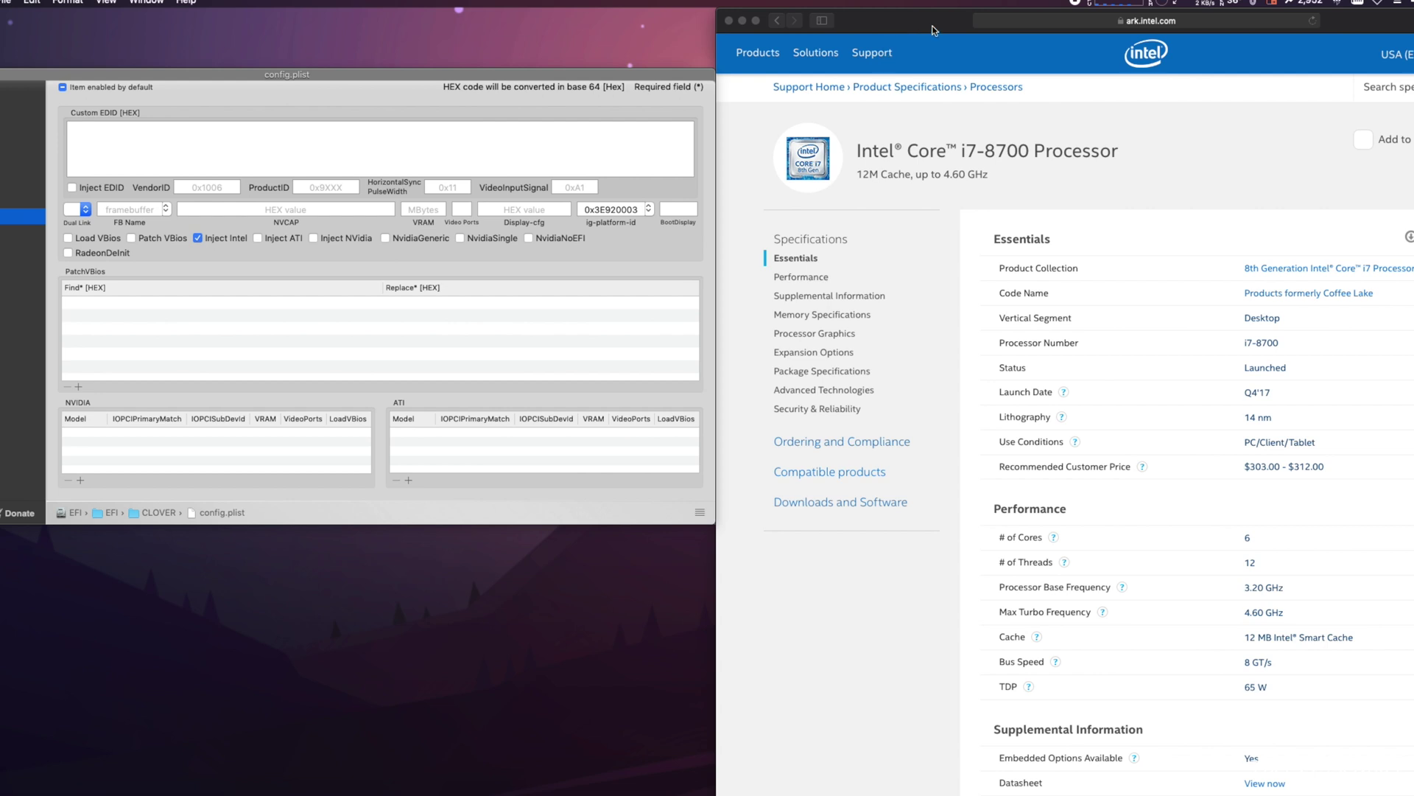
Copy the i7-8700 processor model name from the Intel ARK page
click(931, 28)
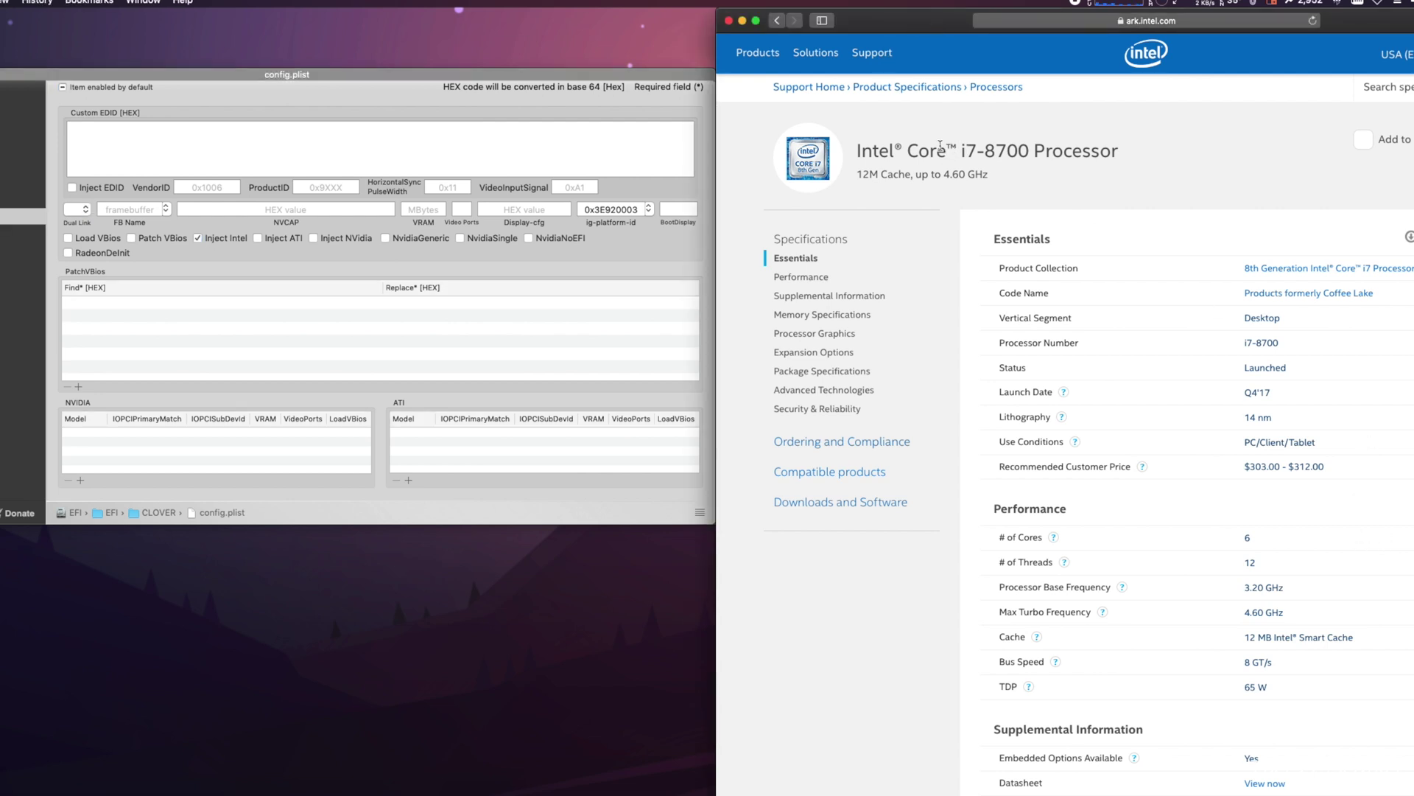
drag(971, 150, 1030, 152)
key(super+c)
Highlight UHD Graphics 630's Device ID 3E92, then return to Clover's ig-platform-id value
scroll(1065, 442, down, 2)
scroll(1088, 450, down, 1)
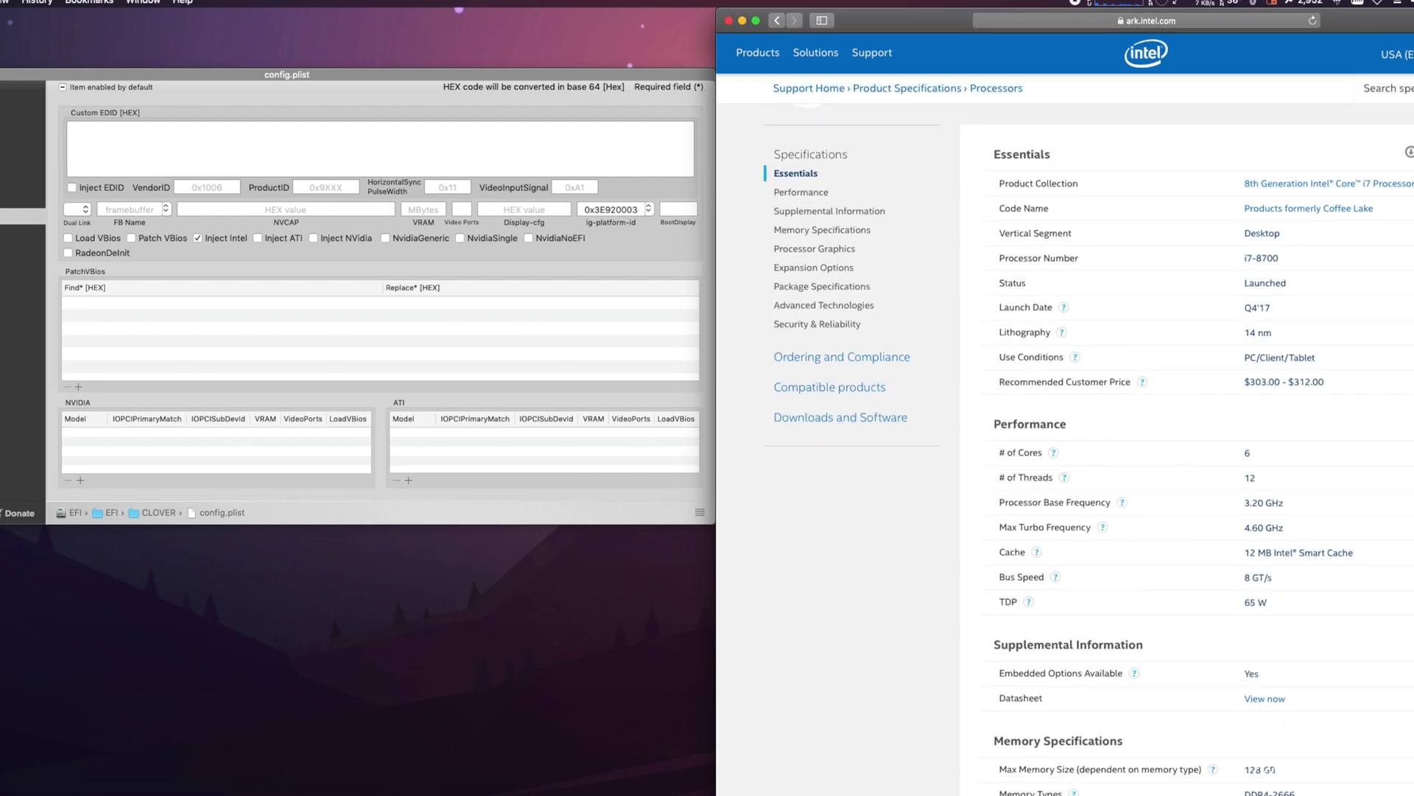
scroll(1075, 442, up, 2)
scroll(1075, 442, down, 4)
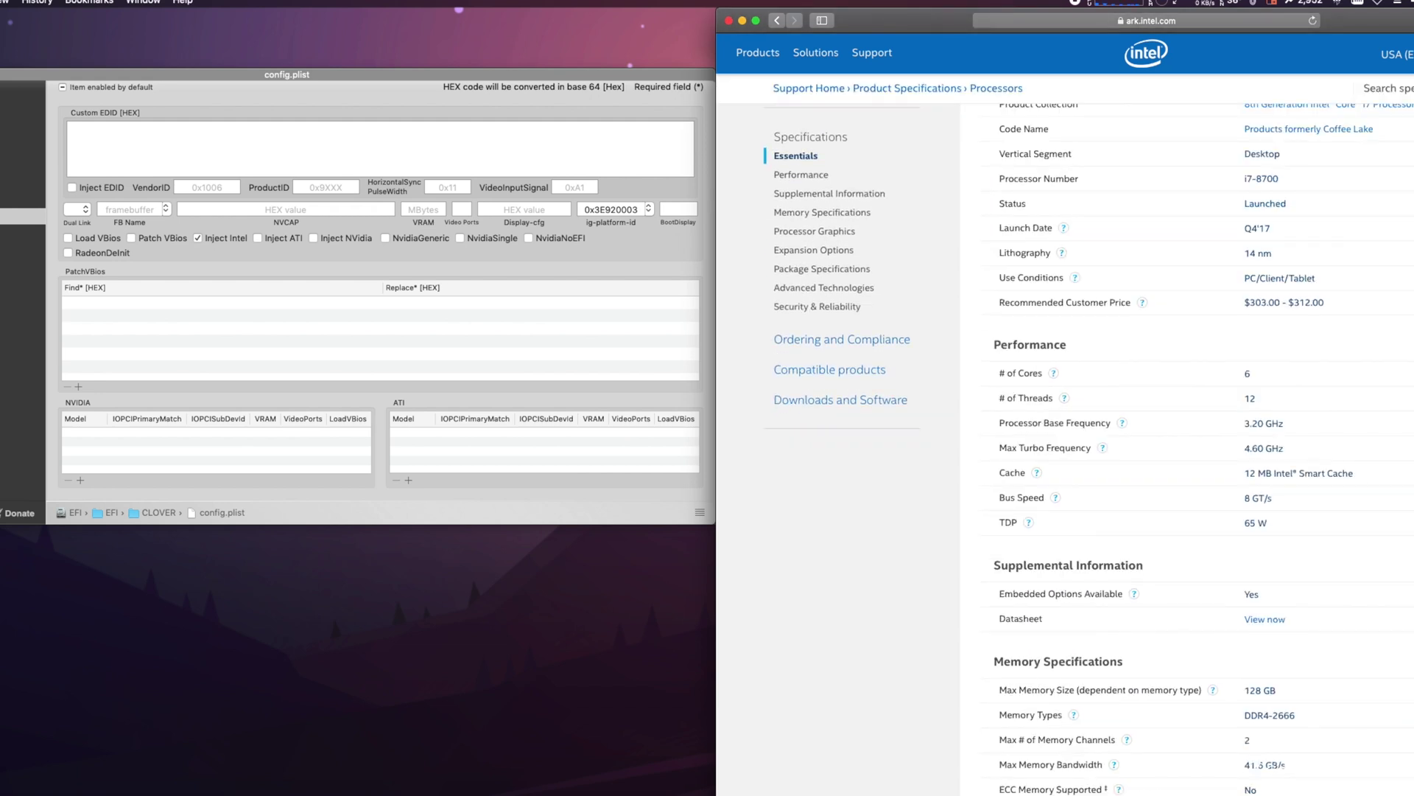
scroll(1179, 442, down, 6)
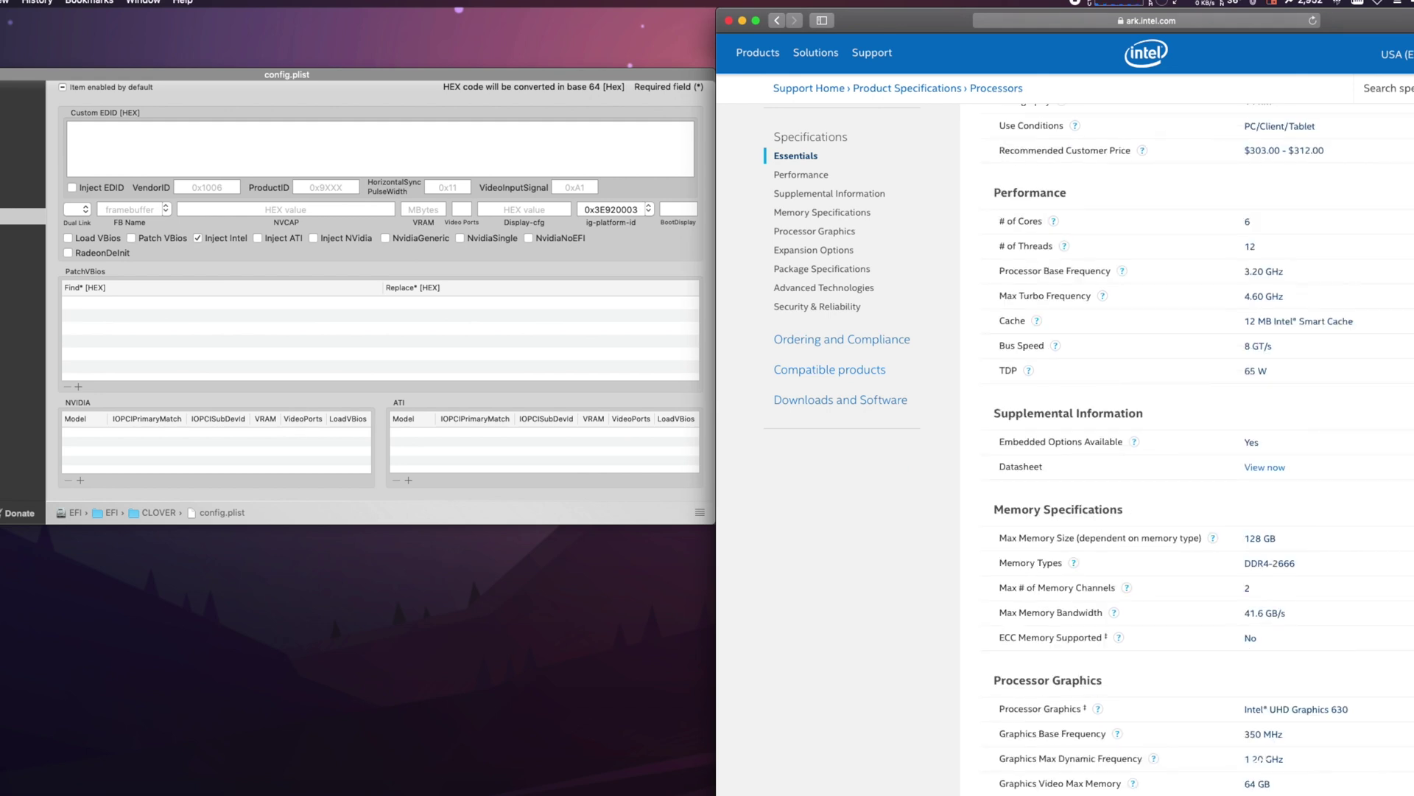
scroll(1258, 758, down, 20)
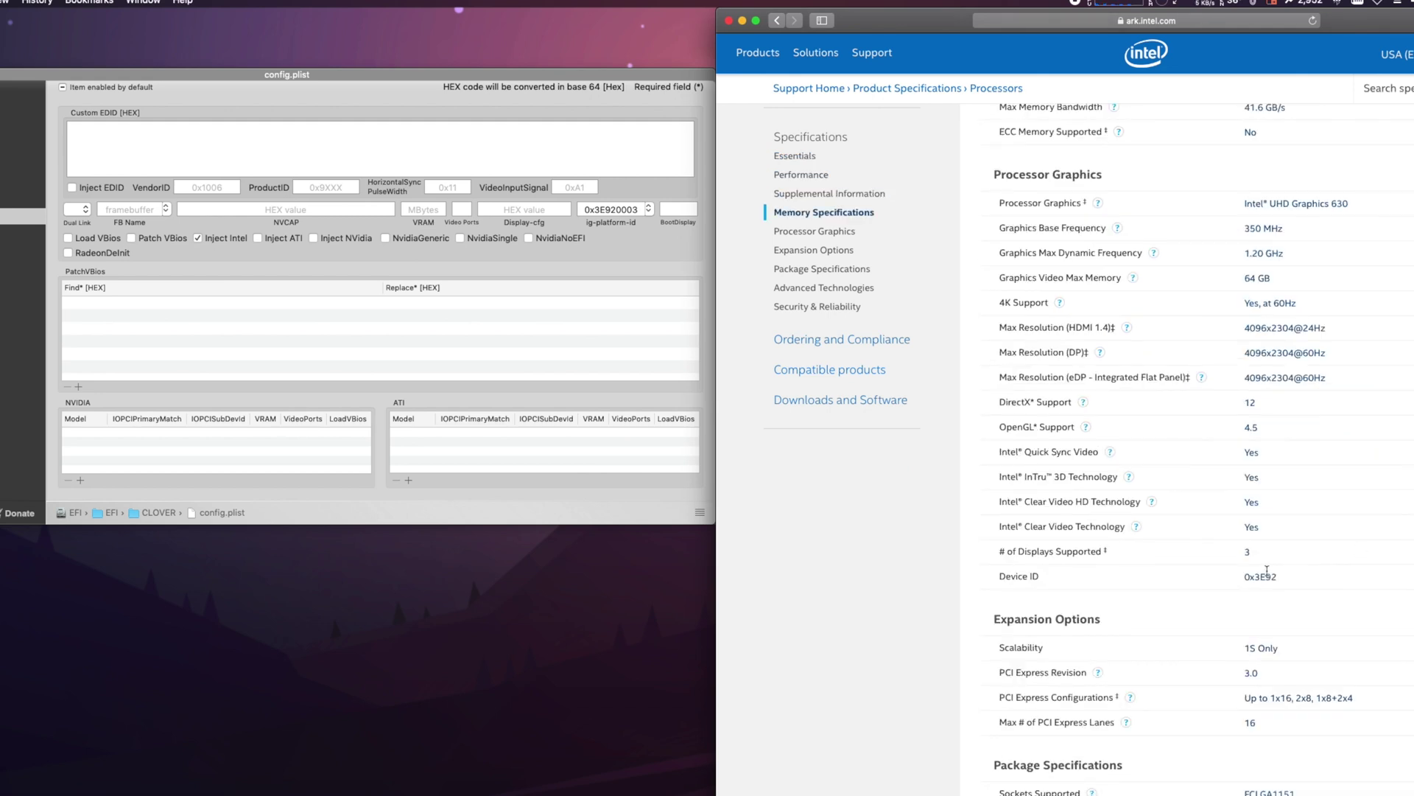
drag(1255, 576, 1279, 576)
click(639, 243)
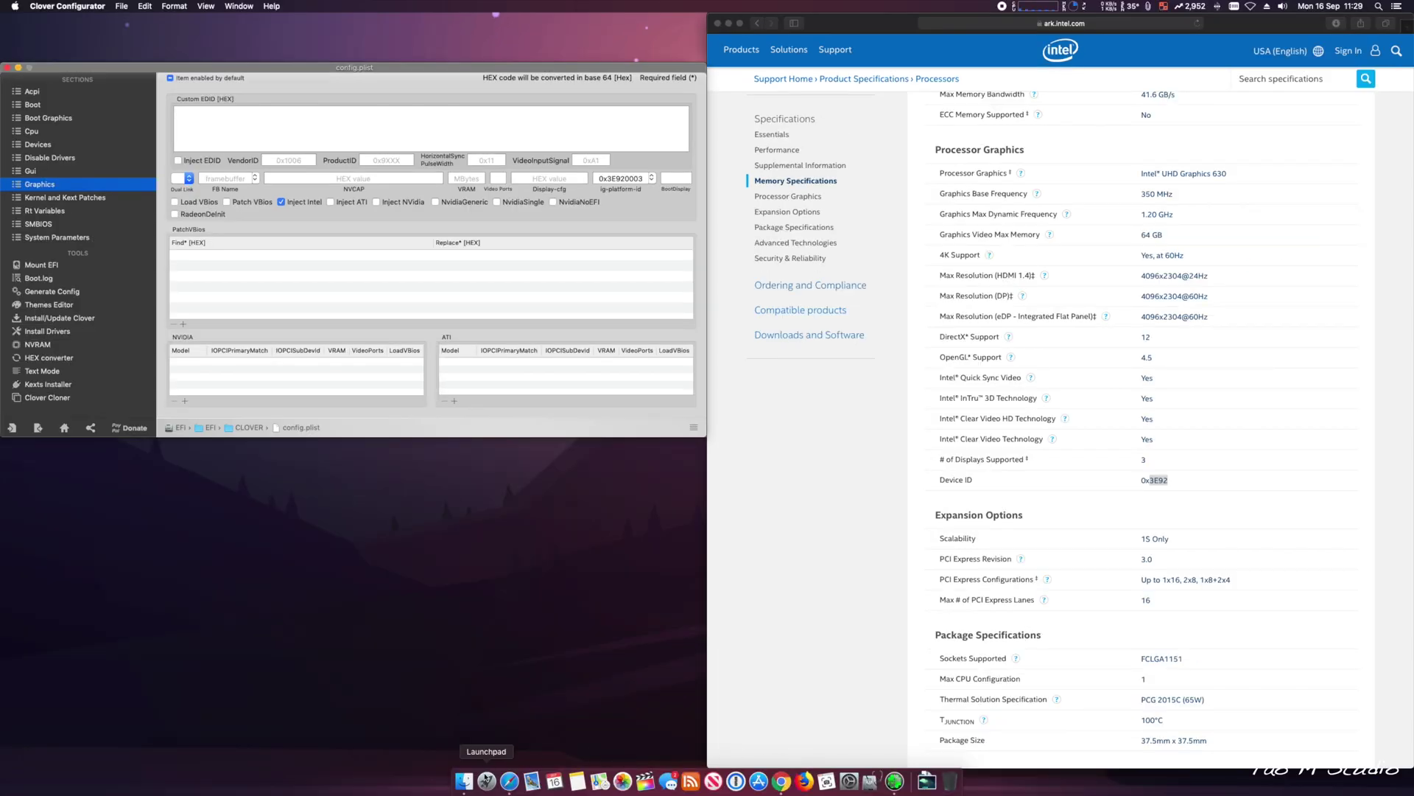
Launch Intel Power Gadget from Launchpad and move its graphs window lower on screen
click(487, 779)
click(801, 562)
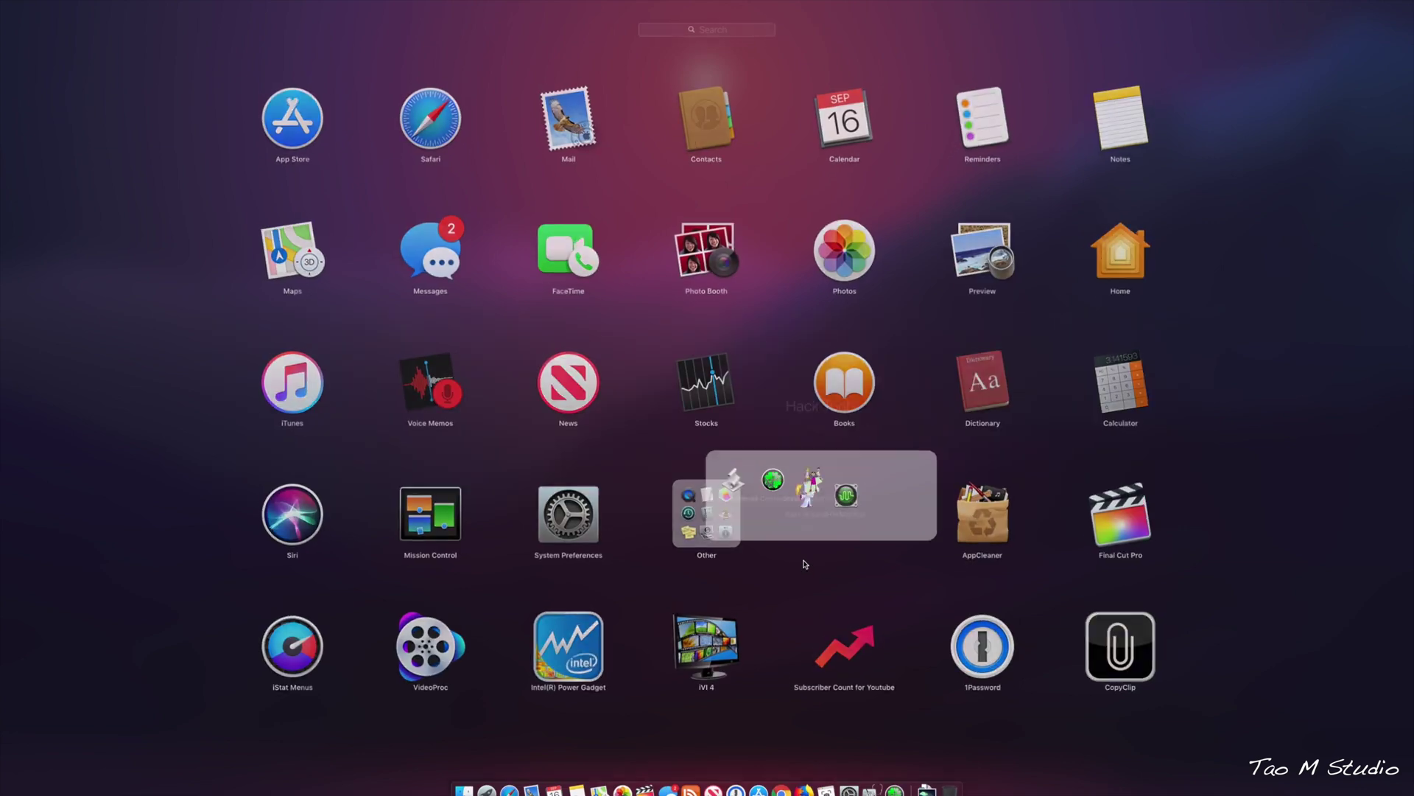
click(569, 658)
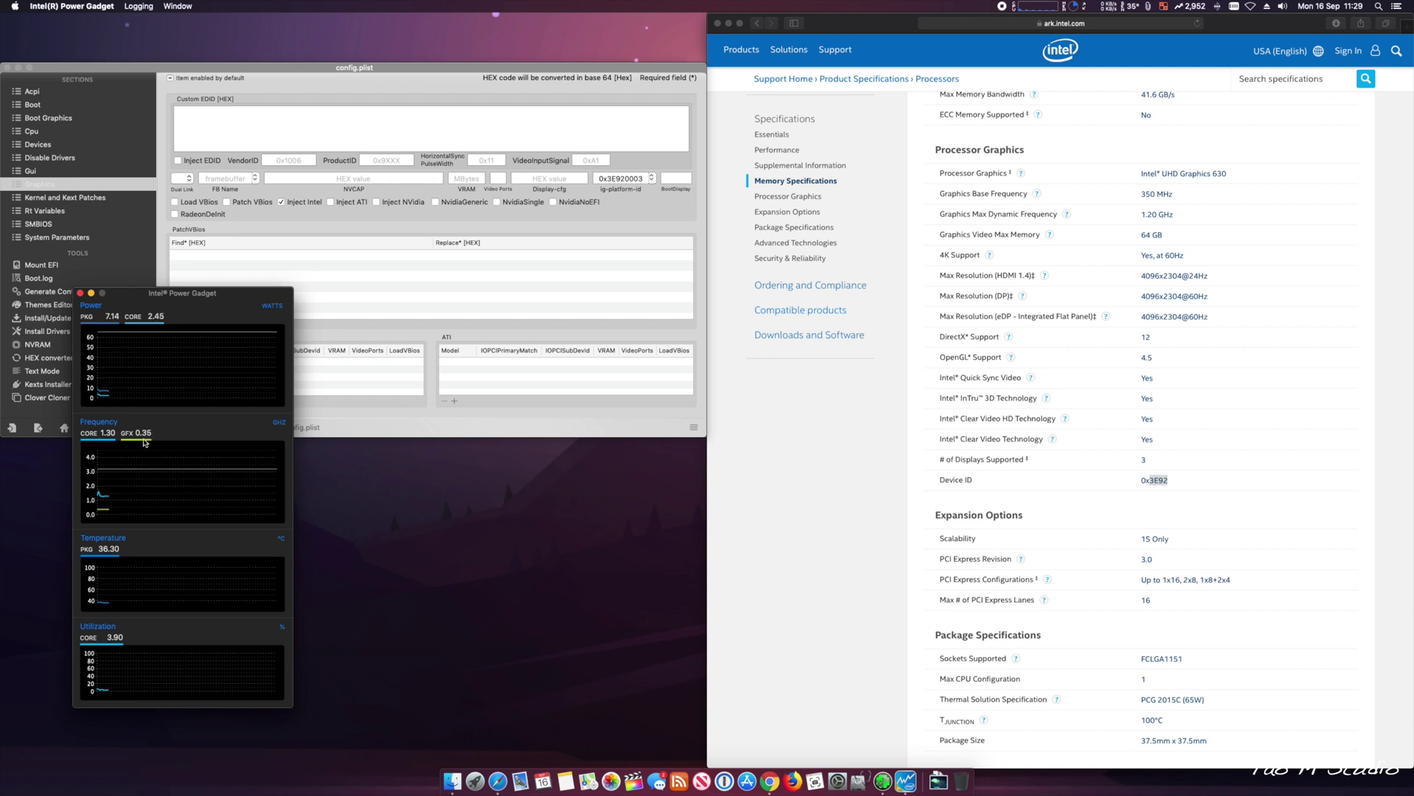
drag(144, 442, 208, 507)
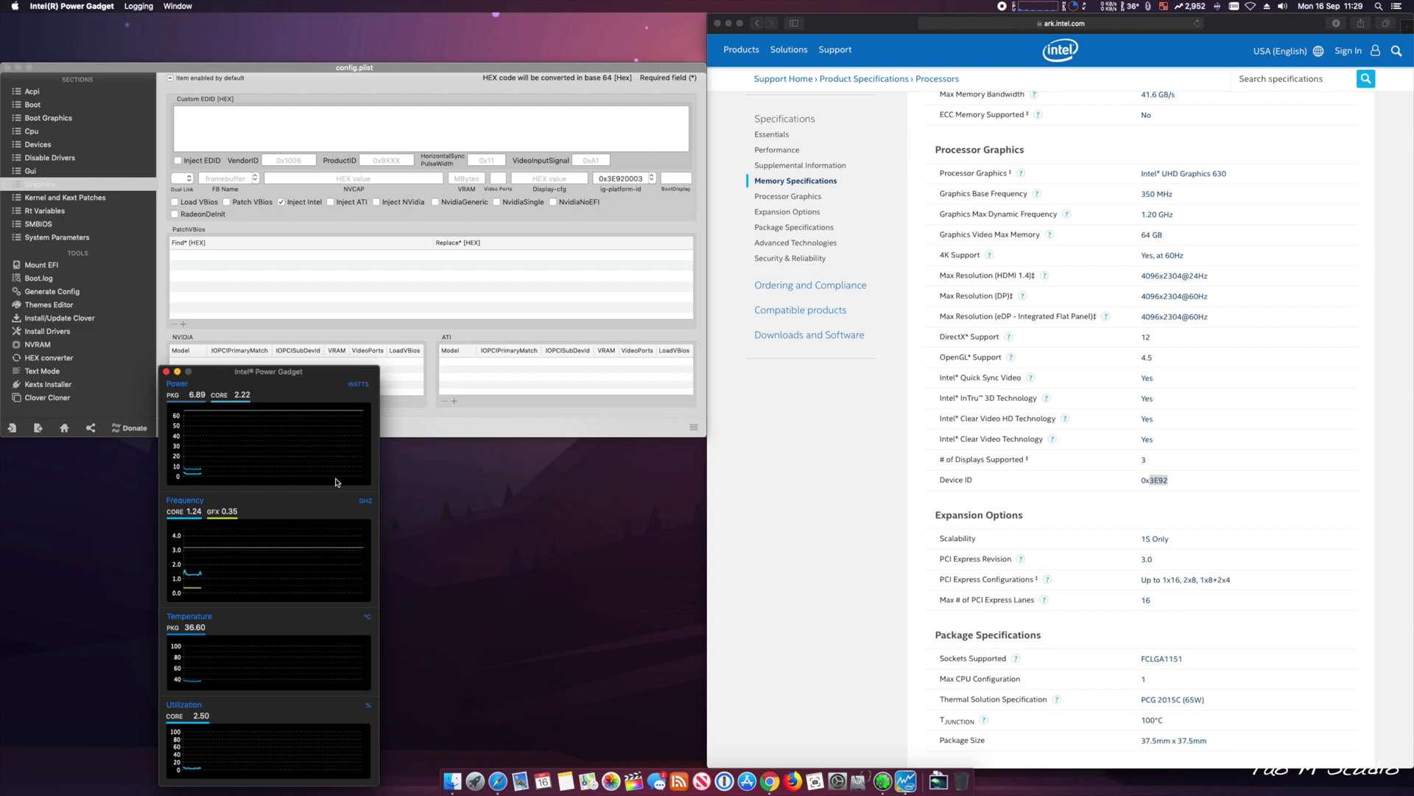
Launch VideoProc, skip the trial reminder, and view Hardware Info for UHD Graphics 630 acceleration
click(475, 781)
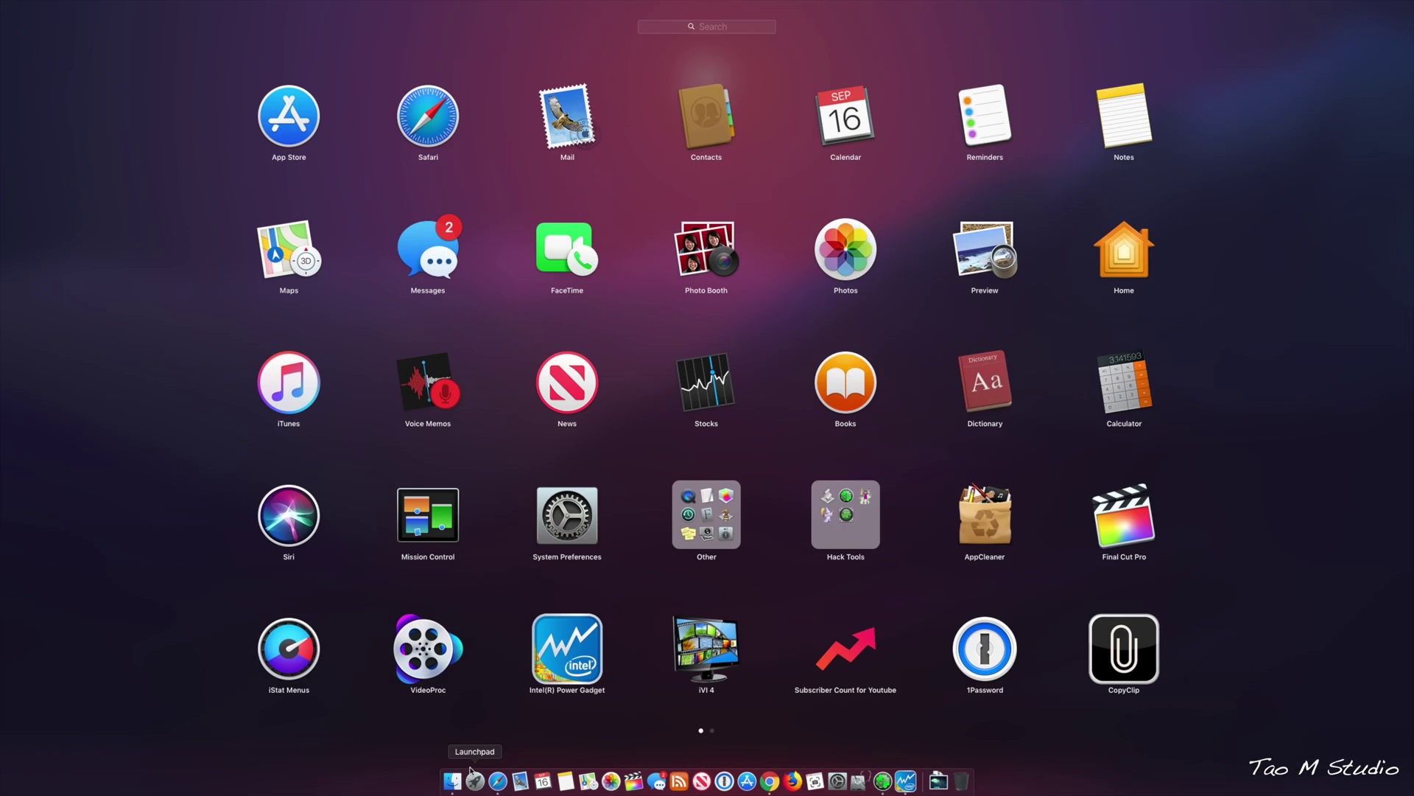
click(431, 661)
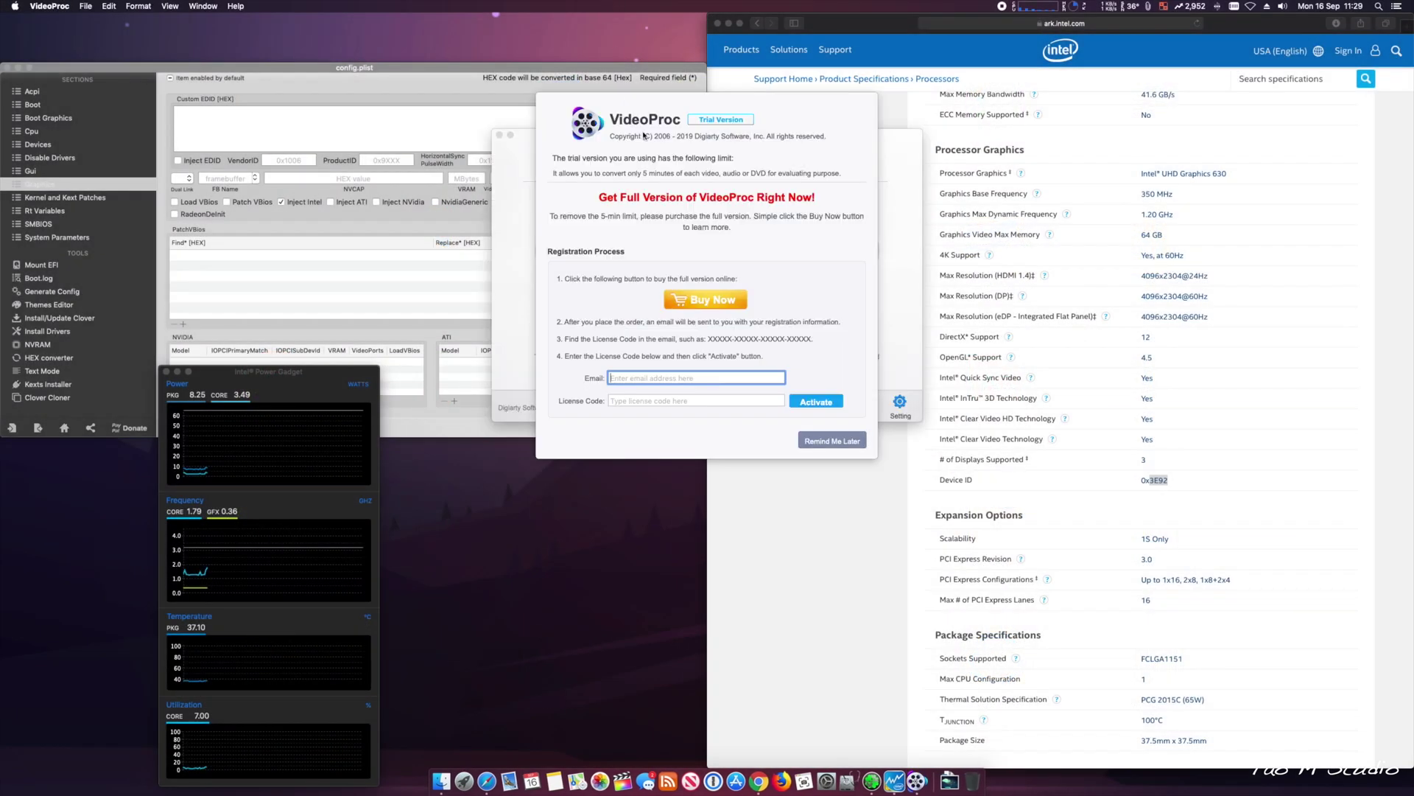
click(833, 441)
click(900, 402)
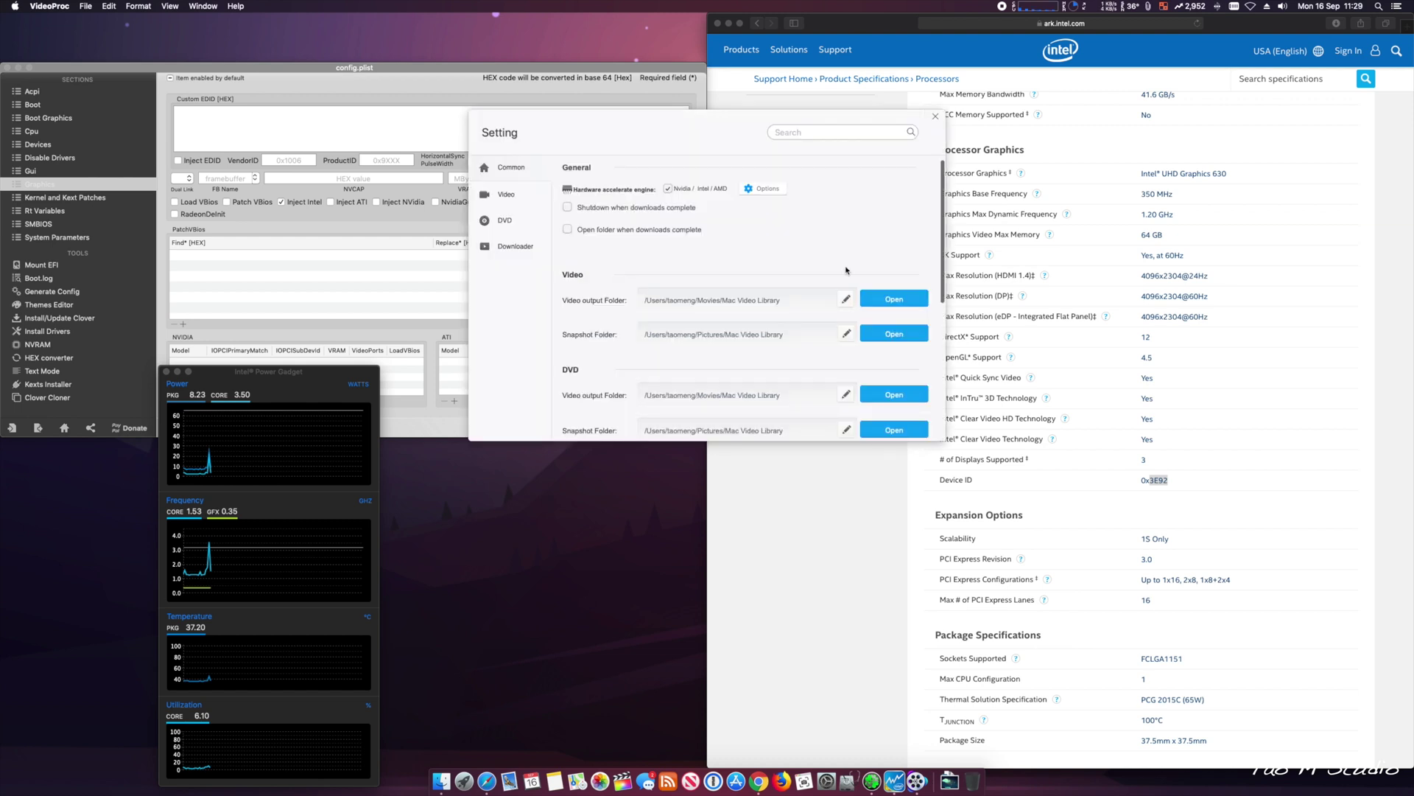
click(766, 190)
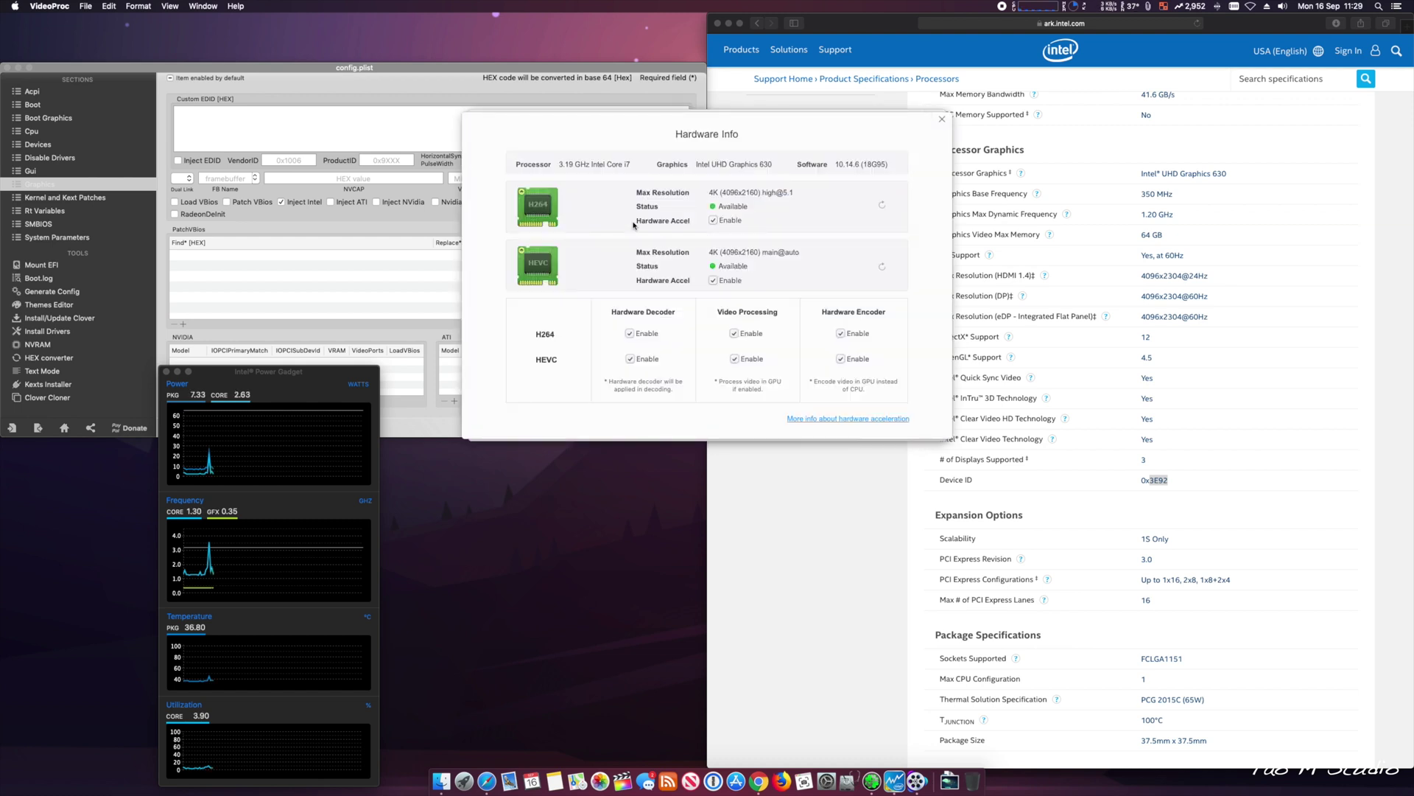